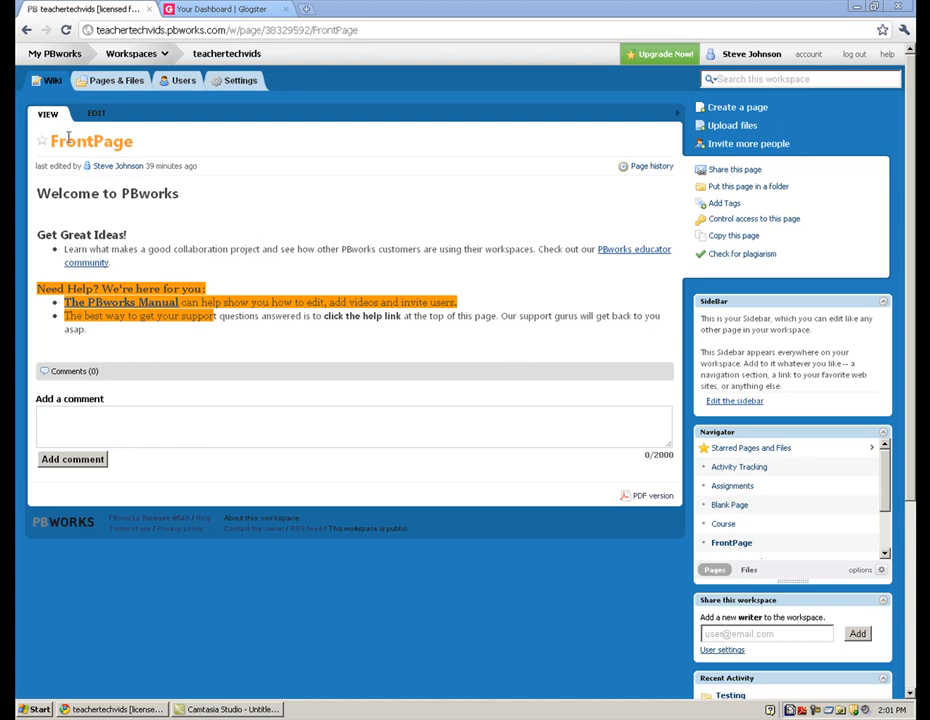
Create a folder named Period1 in the workspace's pages and files area
left_click(102, 88)
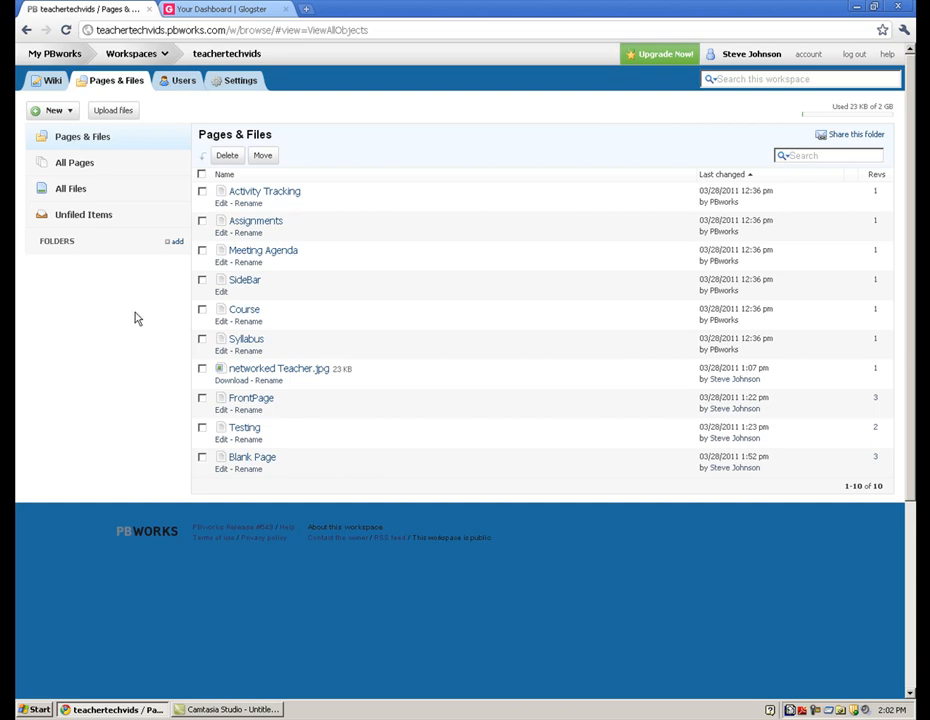
left_click(70, 112)
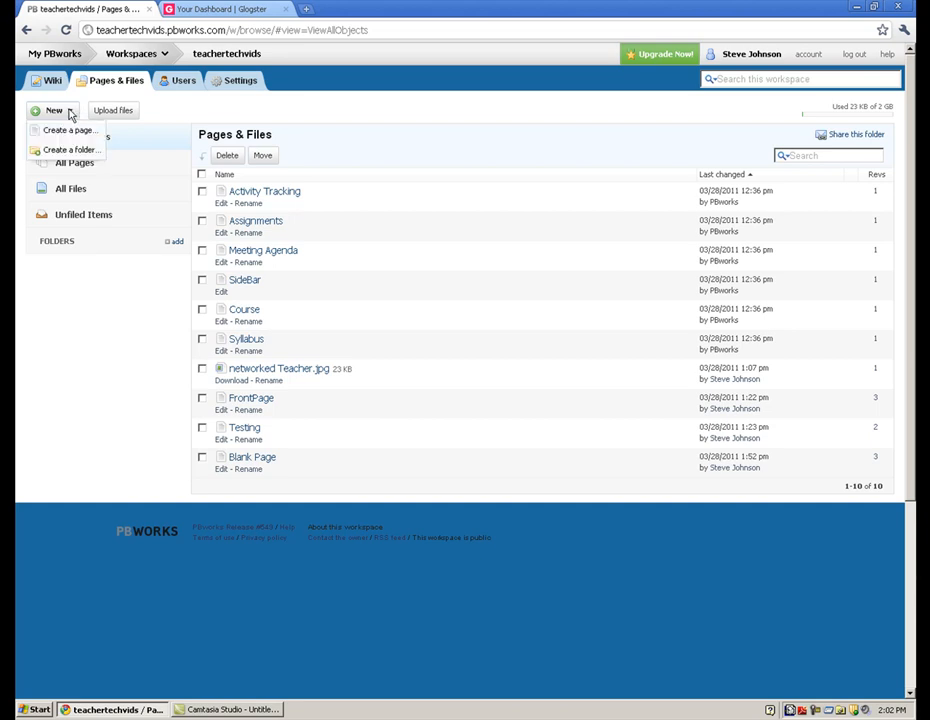
left_click(68, 150)
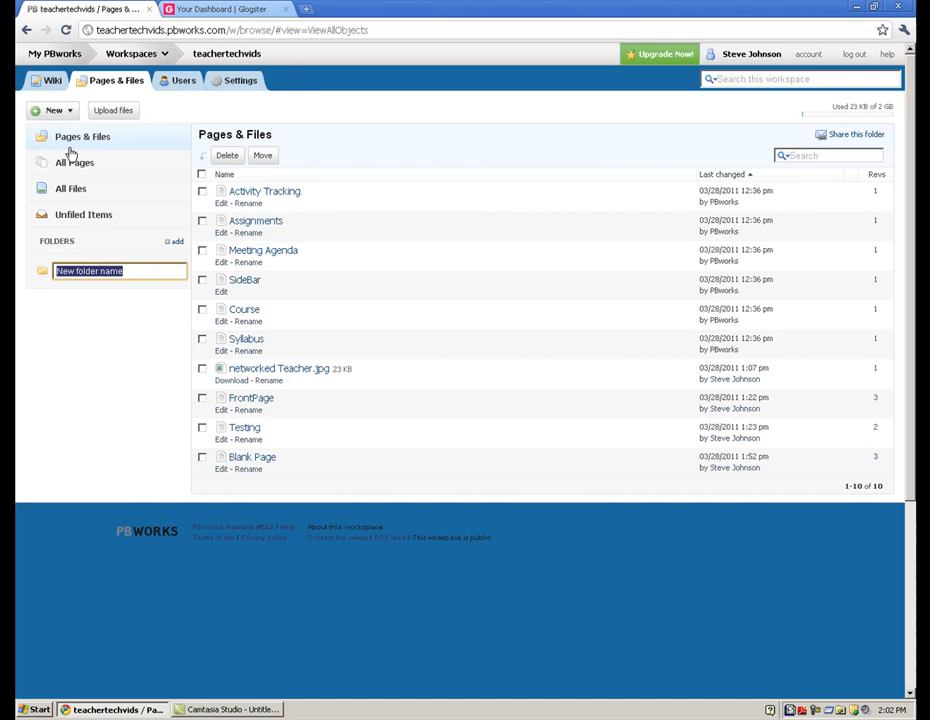
type("Period1")
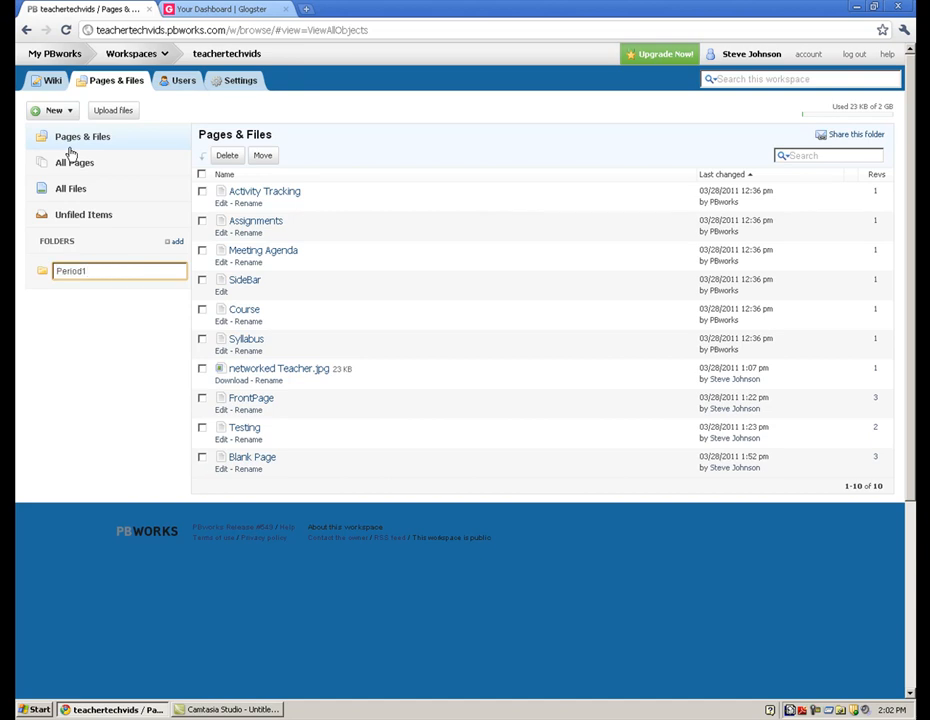
key("Return")
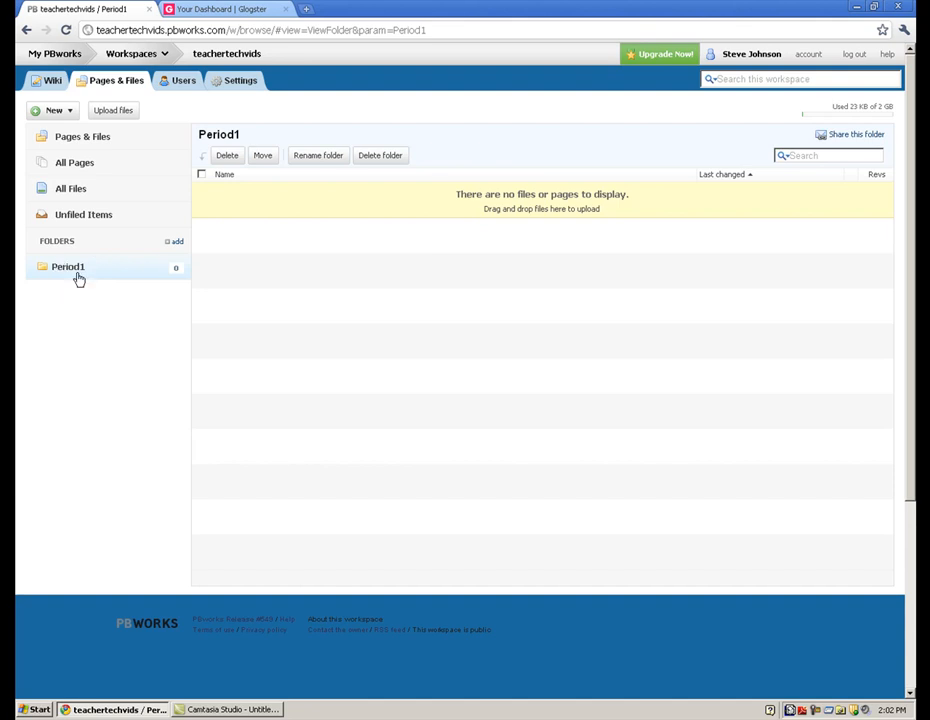
Move the Assignments and Syllabus pages into the Period1 folder and open that folder
left_click(87, 140)
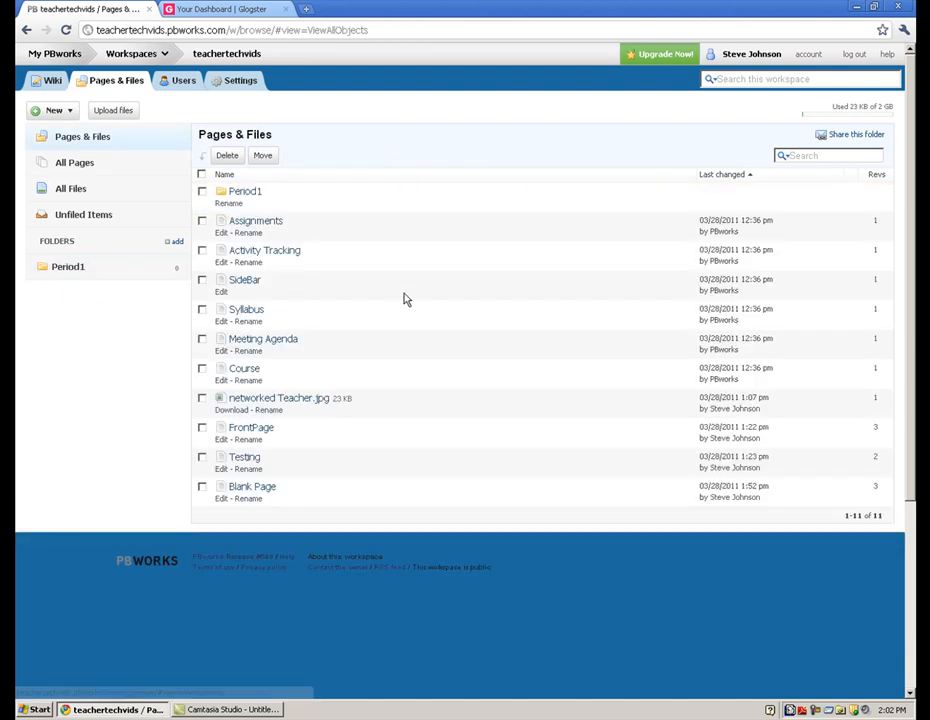
left_click(201, 220)
left_click(201, 250)
left_click(201, 309)
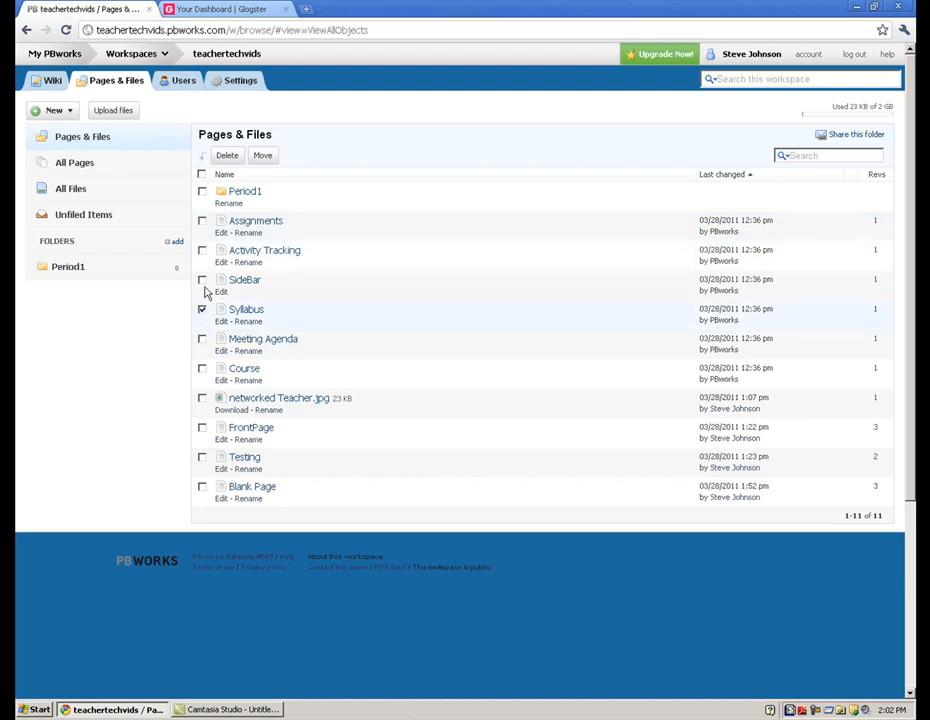
left_click(201, 220)
left_click(263, 157)
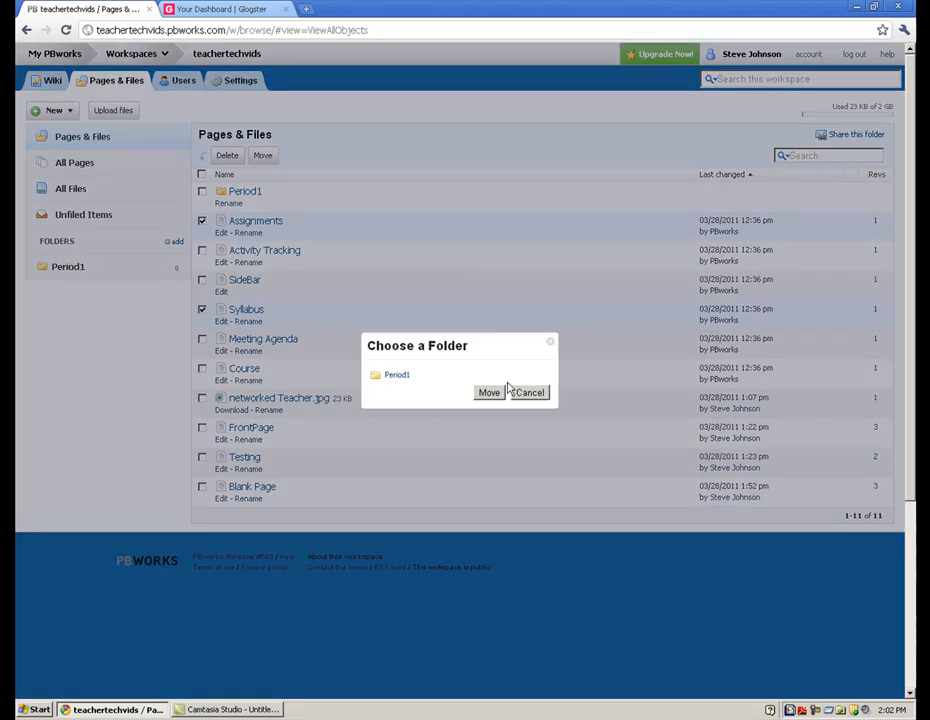
left_click(400, 376)
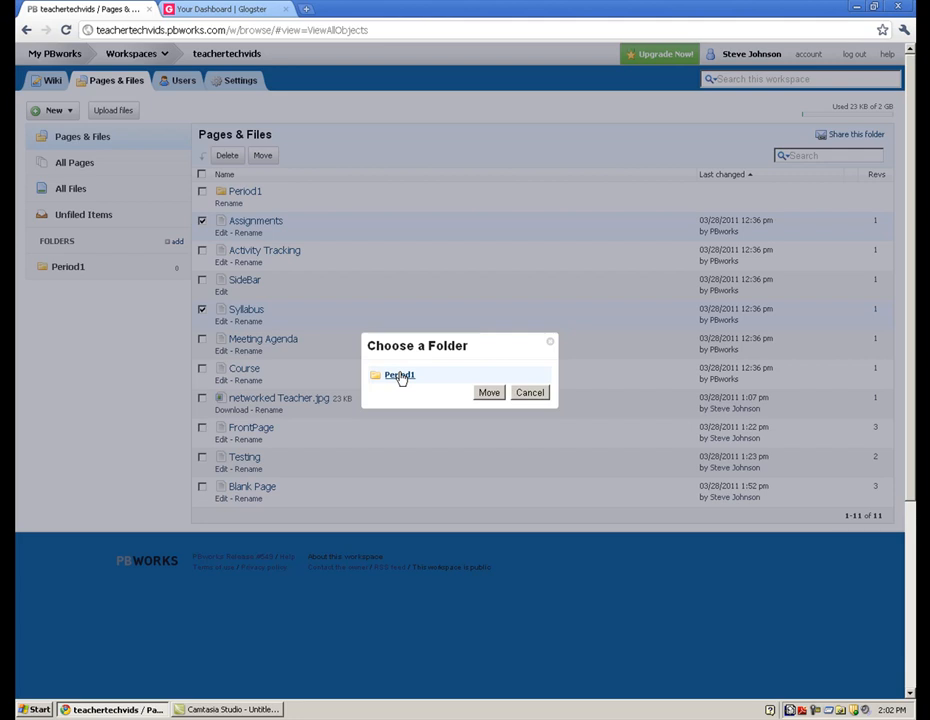
left_click(488, 392)
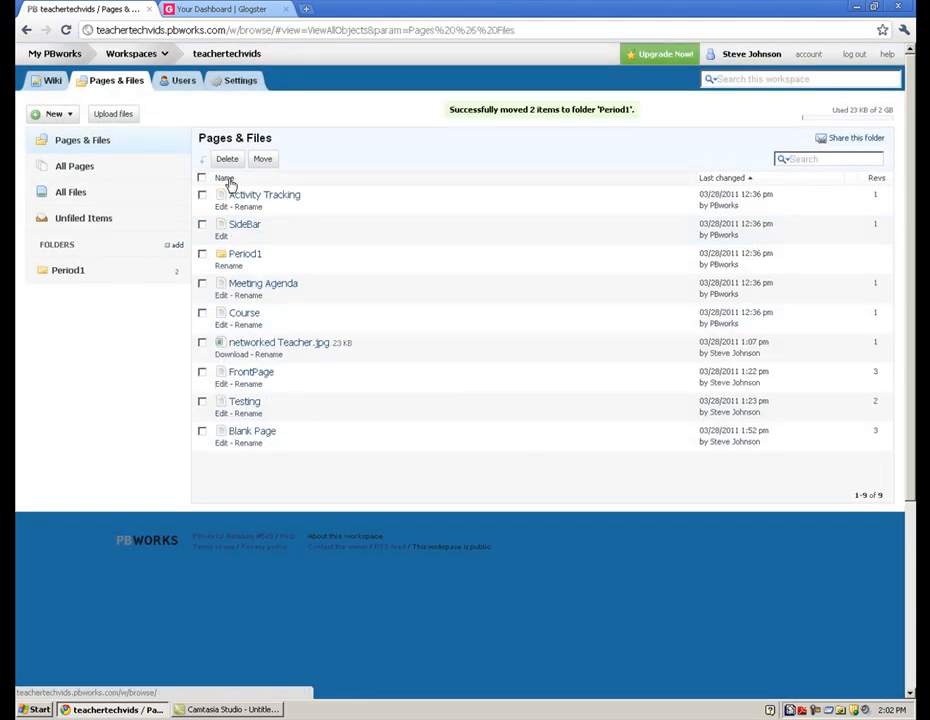
left_click(69, 273)
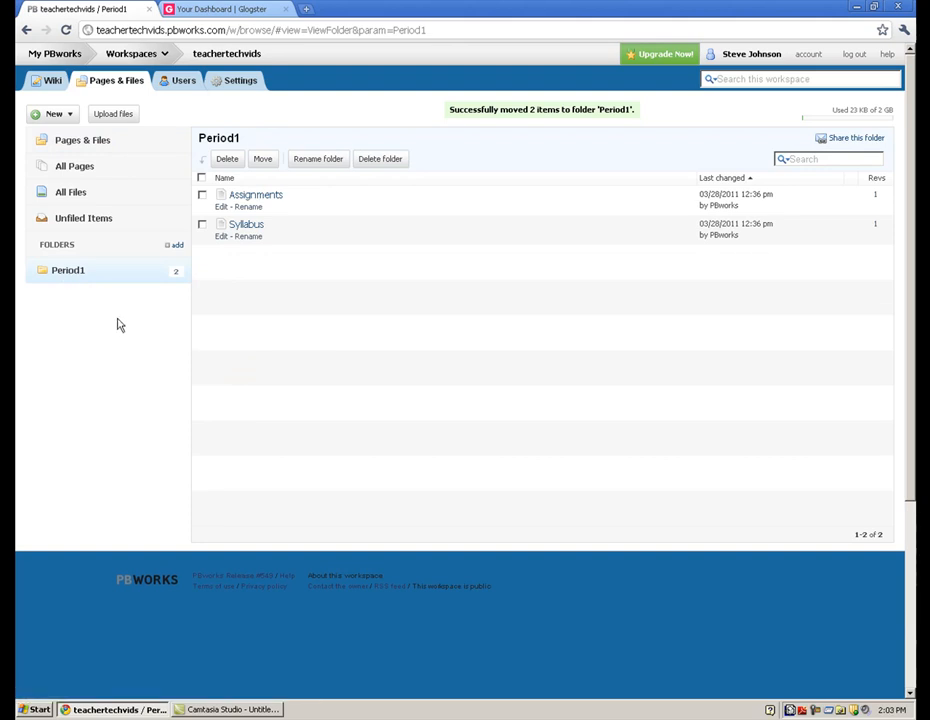
Upload the image Digital.jpg from the Knight Pictures folder to the workspace's main file list
left_click(68, 141)
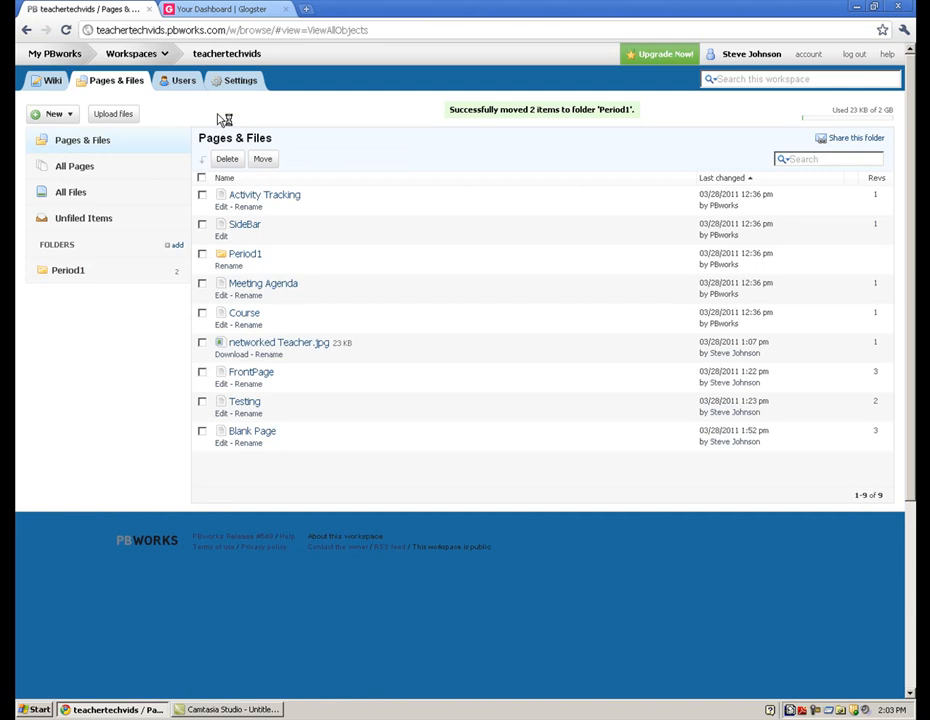
left_click(113, 112)
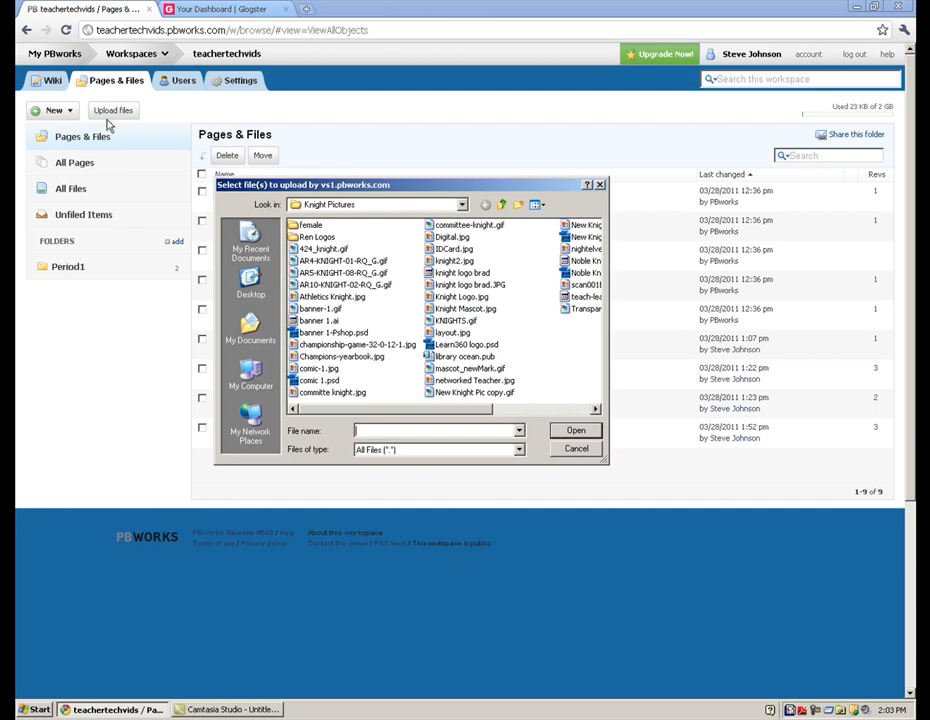
mouse_move(342, 411)
left_mouse_down()
mouse_move(420, 415)
mouse_move(343, 413)
left_mouse_up()
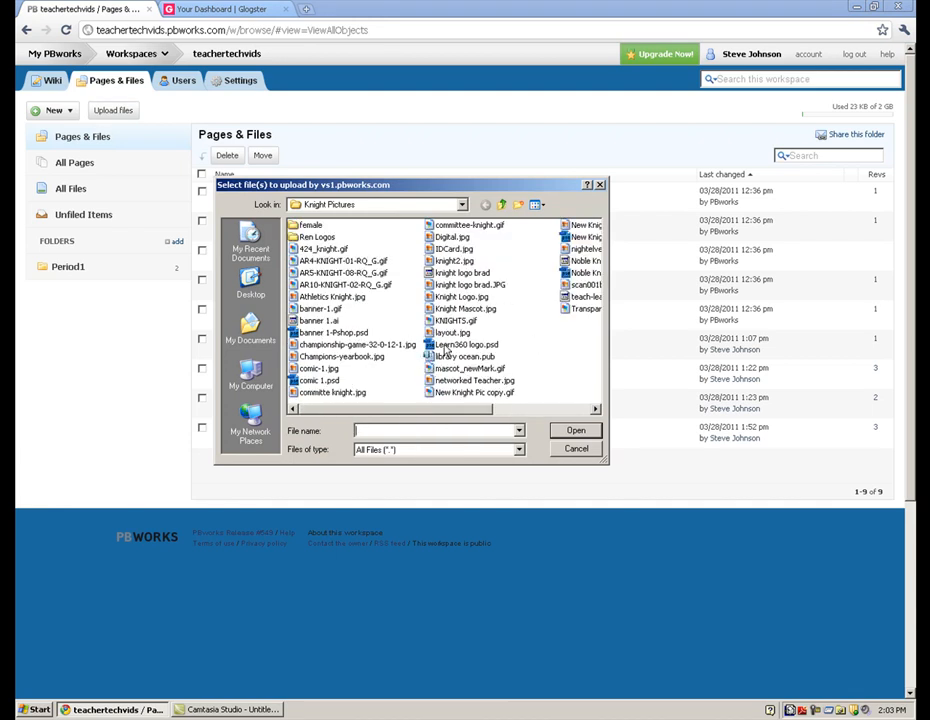
left_click(451, 238)
left_click(576, 434)
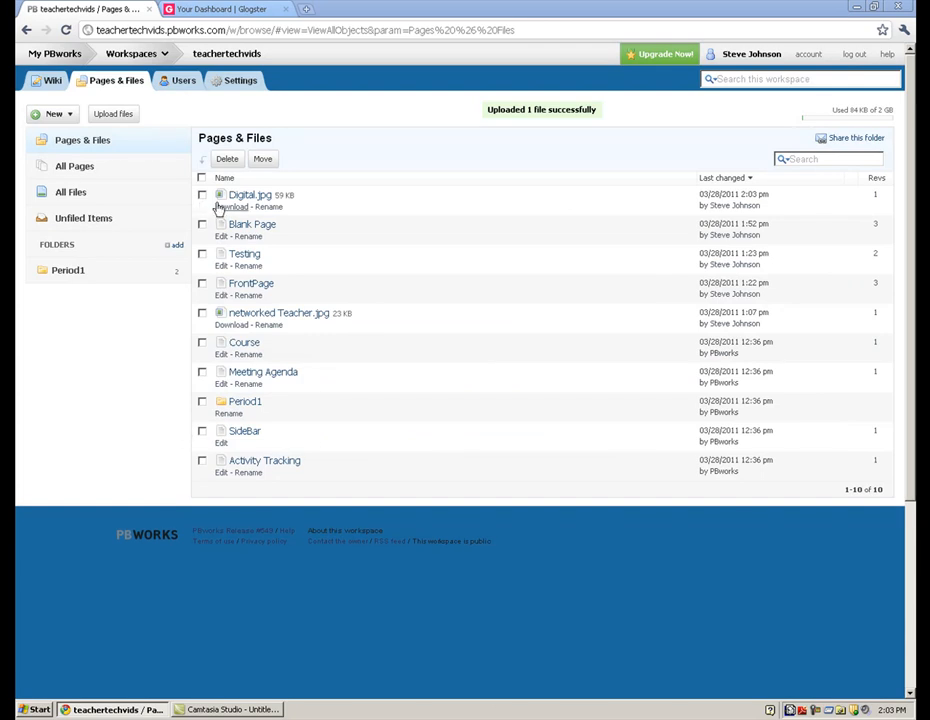
Create a second workspace folder named Uploads
mouse_move(247, 205)
left_click(66, 116)
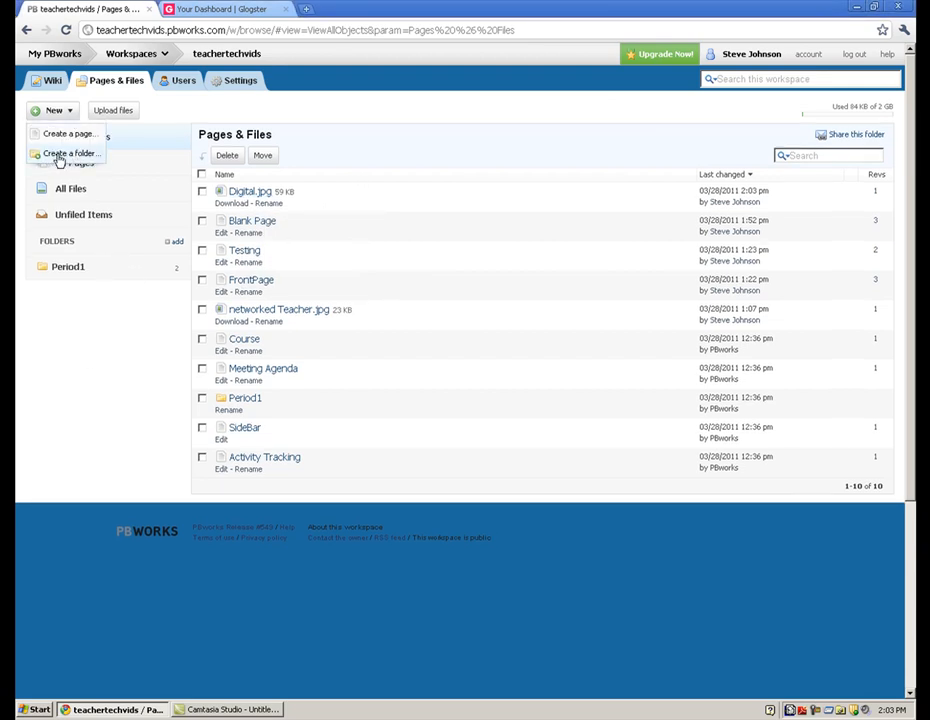
left_click(69, 156)
type("Uploa")
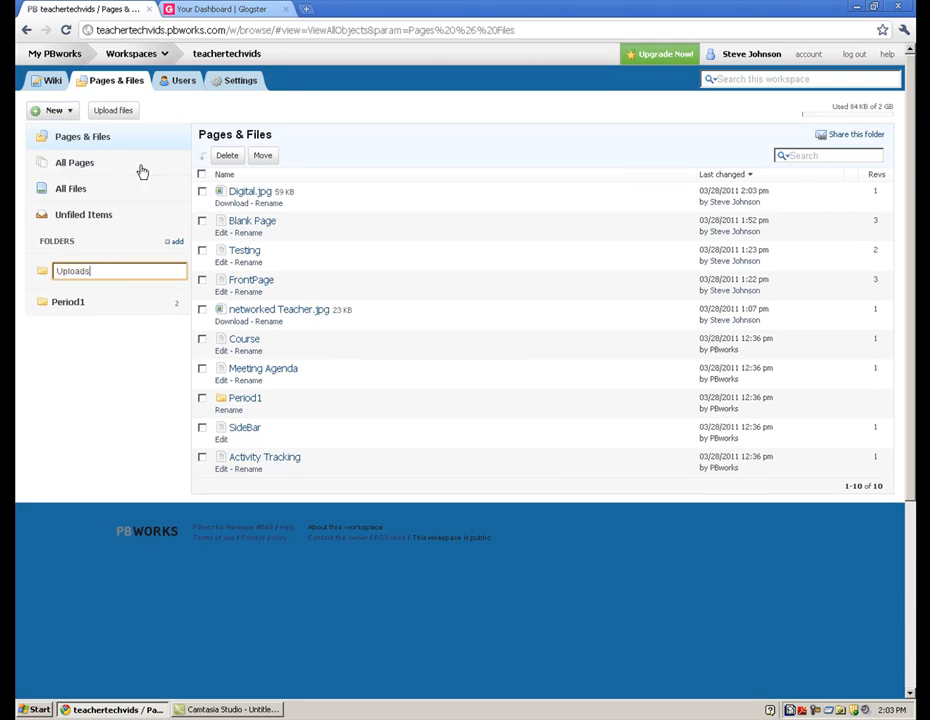
type("ds")
key("Return")
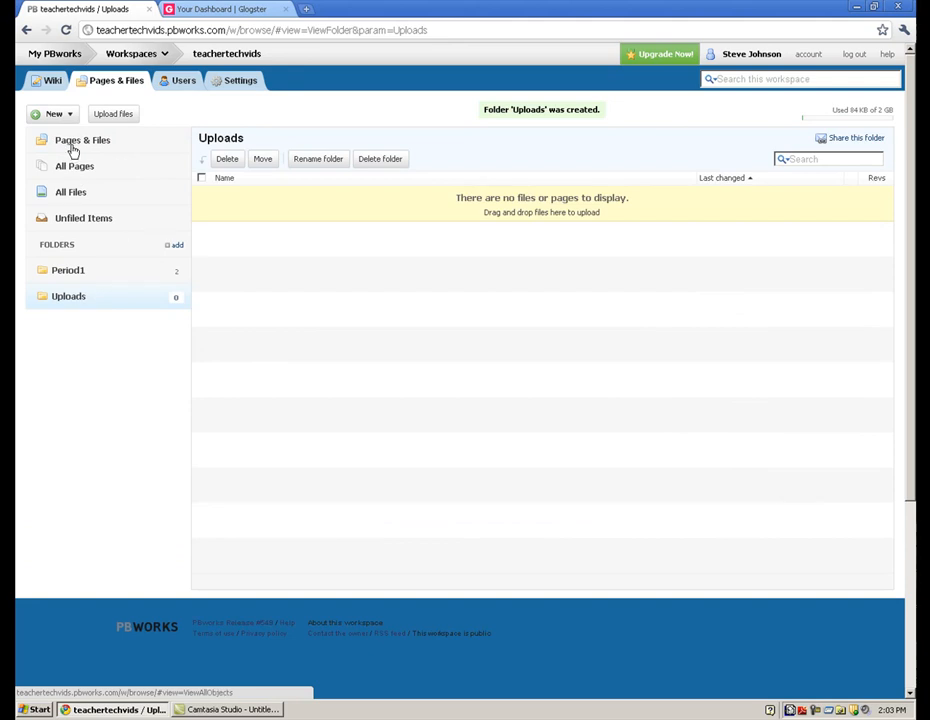
Move Digital.jpg and networked Teacher.jpg into the Uploads folder, and view the contents of the Uploads and Period1 folders
left_click(73, 145)
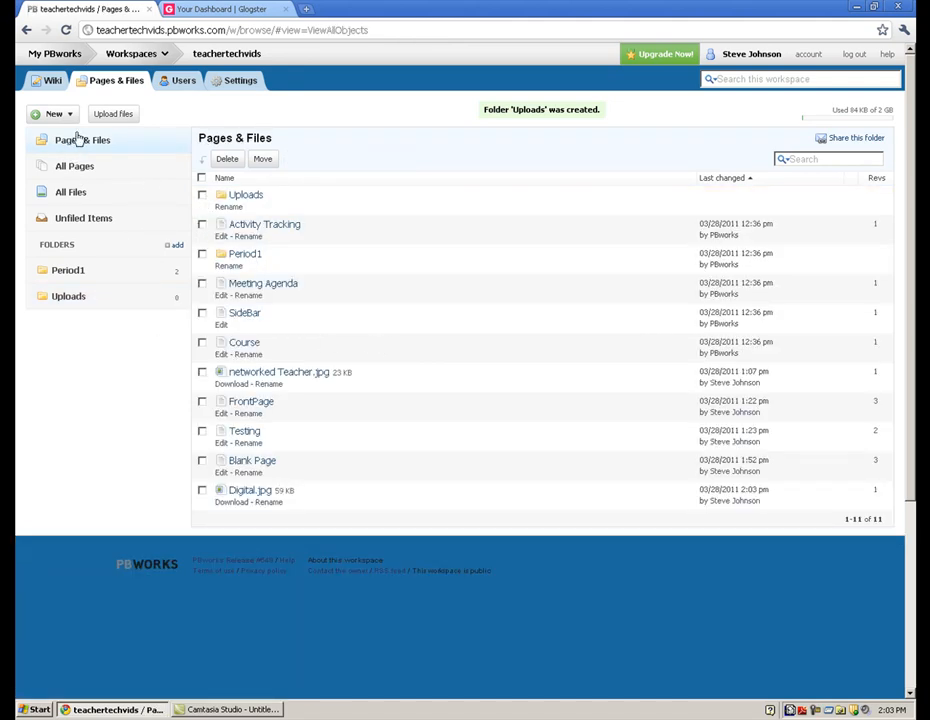
left_click(74, 195)
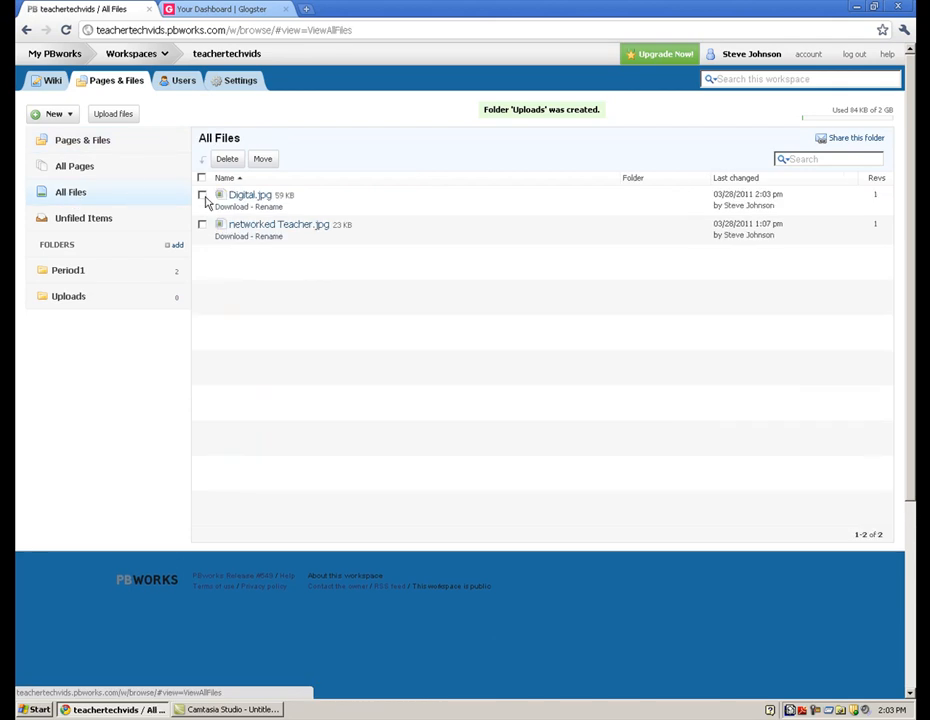
left_click(202, 195)
left_click(202, 224)
left_click(268, 162)
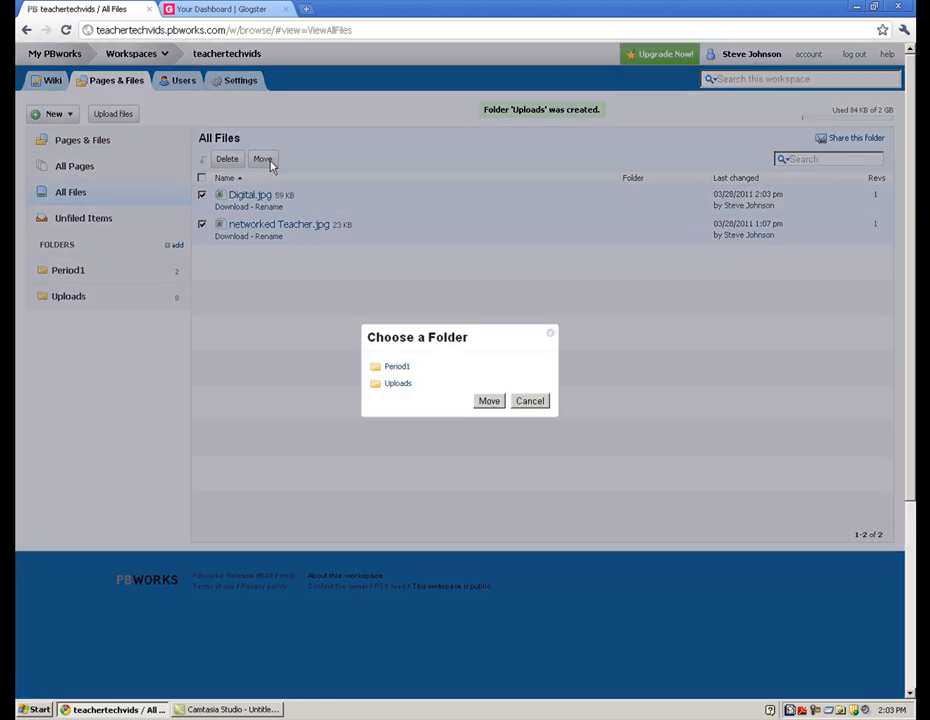
left_click(396, 384)
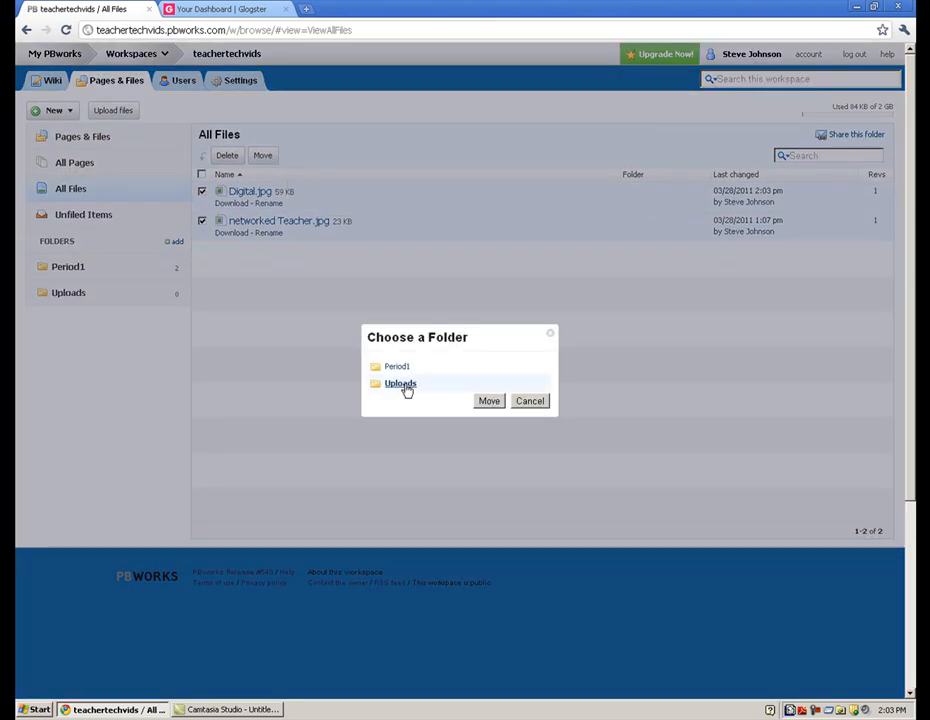
left_click(494, 402)
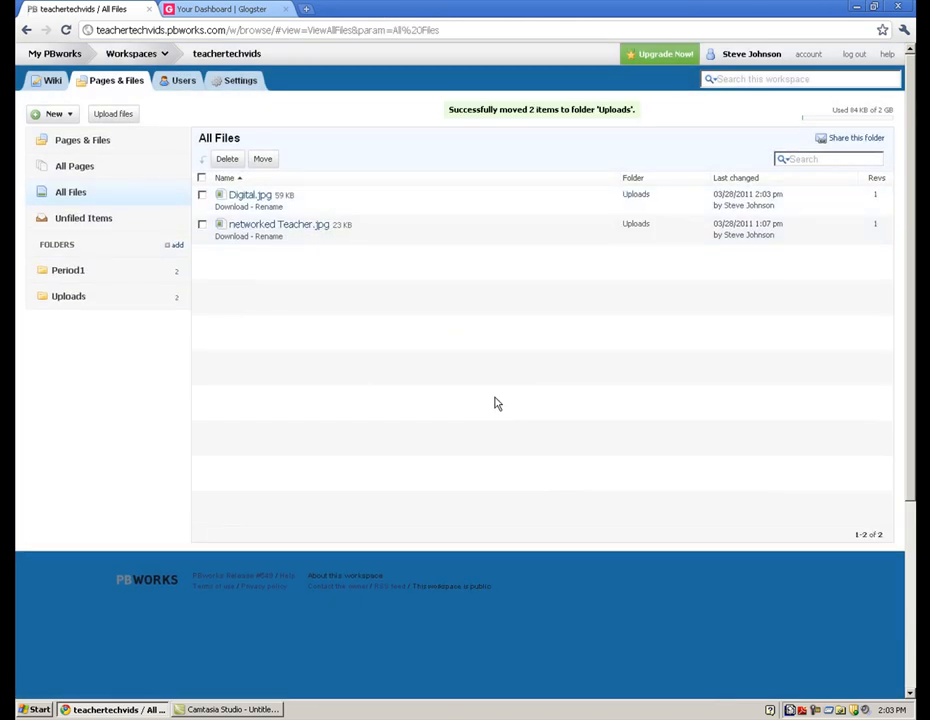
left_click(54, 299)
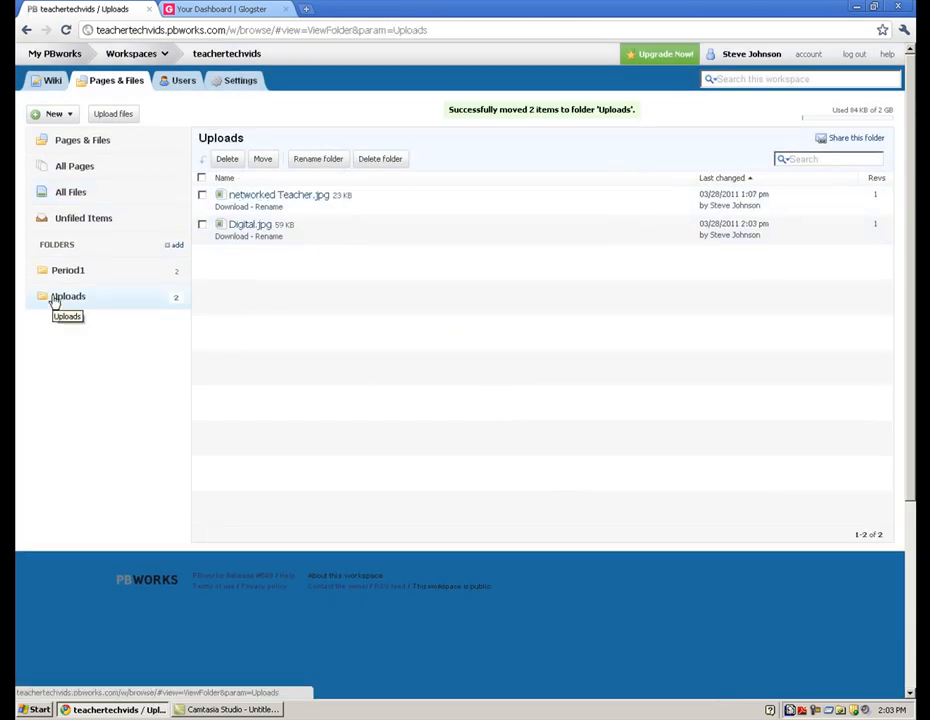
left_click(67, 281)
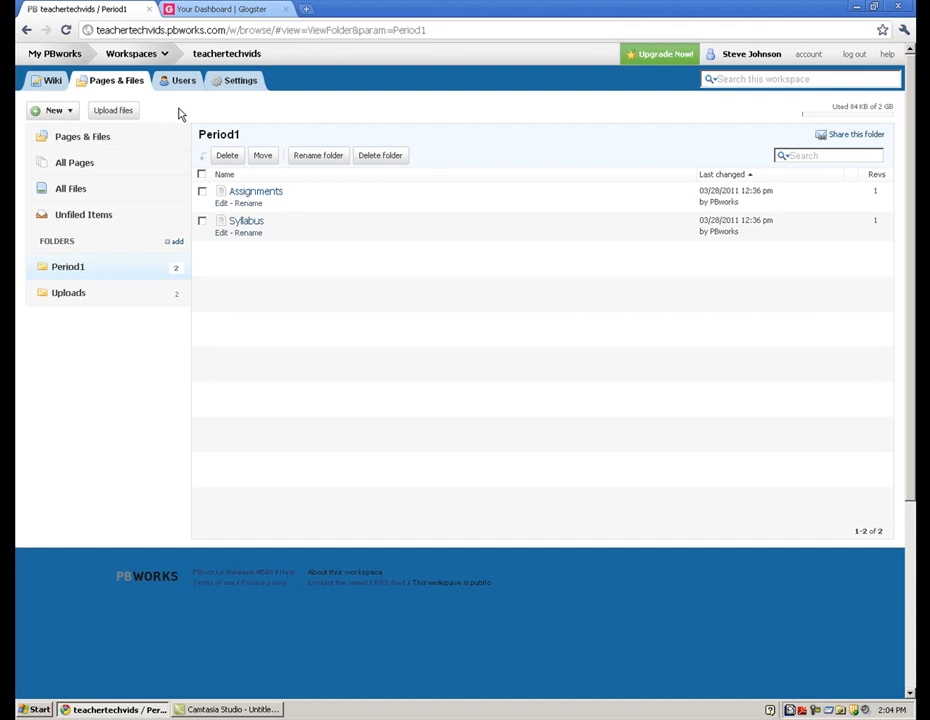
Open the wiki's sidebar for editing and replace all its default text with the heading "Links to Pages"
left_click(47, 80)
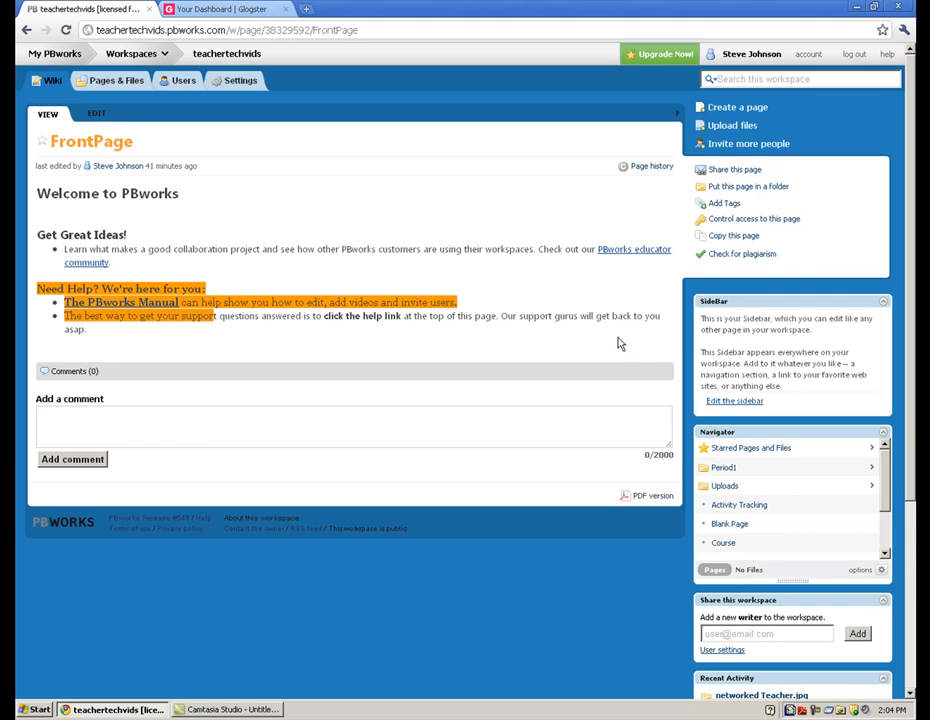
left_click(735, 401)
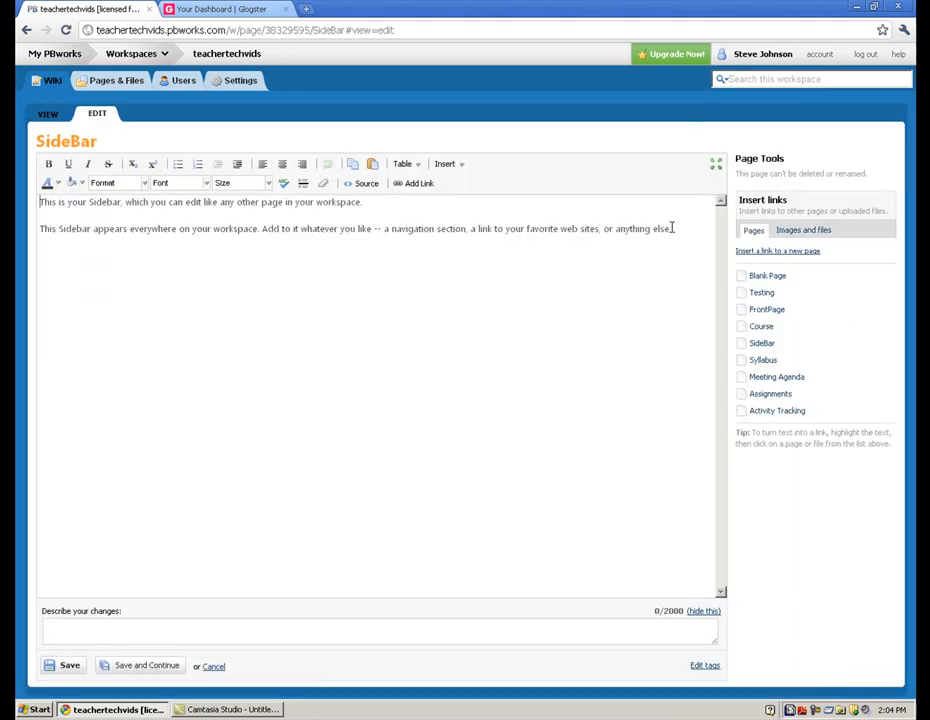
left_click_drag(685, 228, 29, 201)
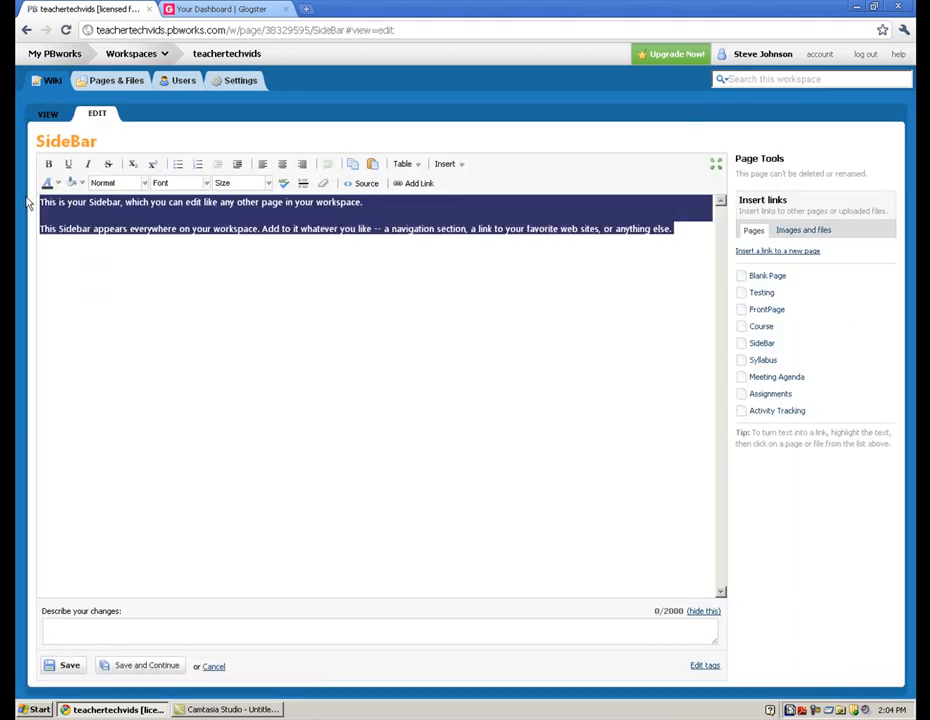
key("Delete")
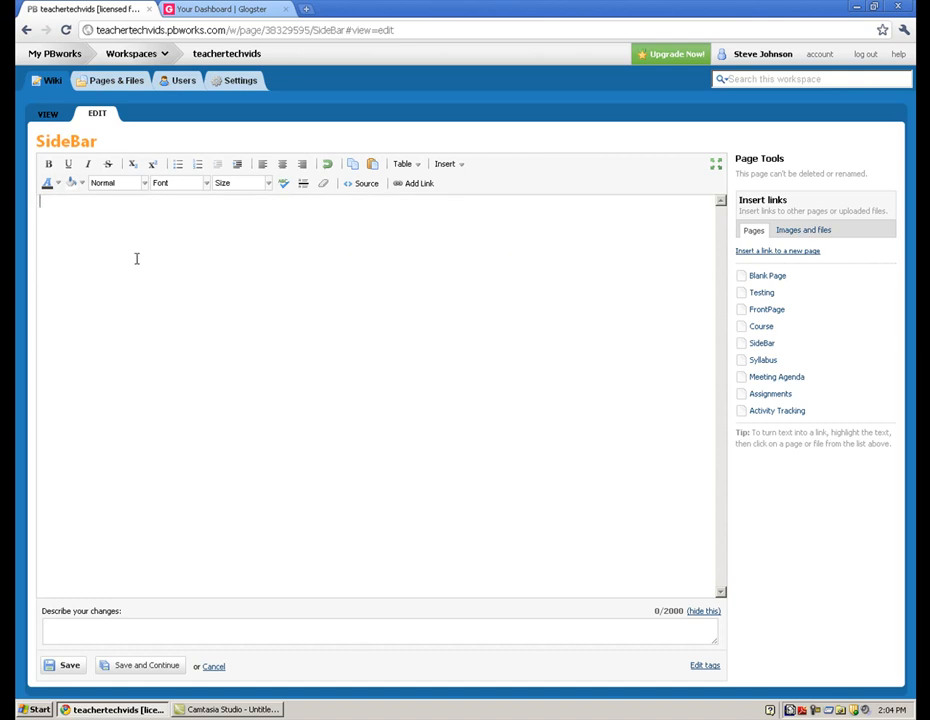
type("Links to Pages")
key("Return")
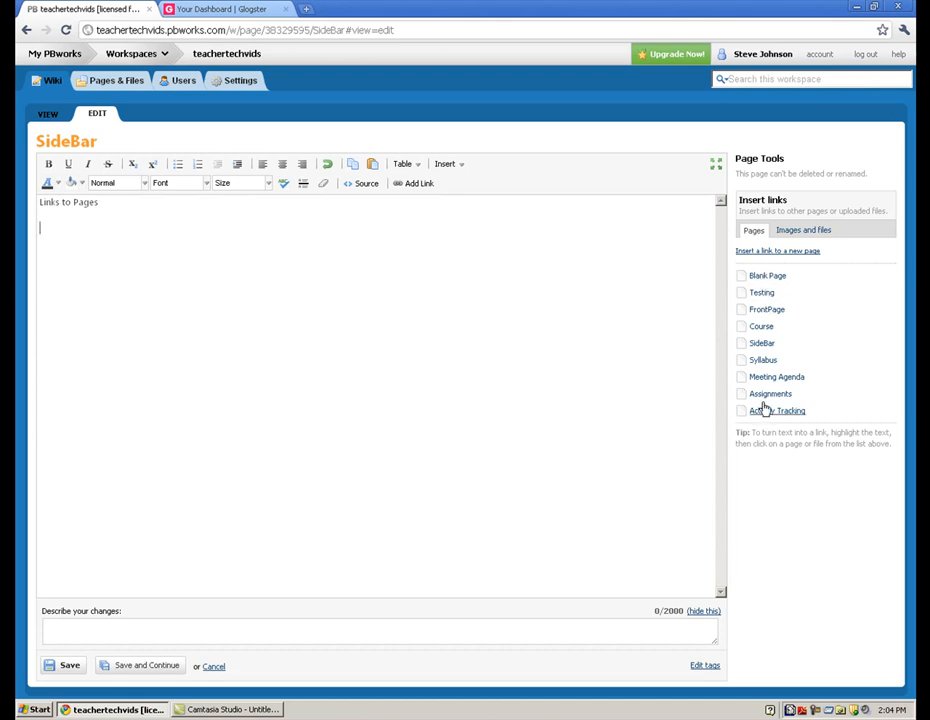
Insert links to the FrontPage, Course, SideBar and Syllabus pages on separate lines below the "Links to Pages" heading
left_click(765, 312)
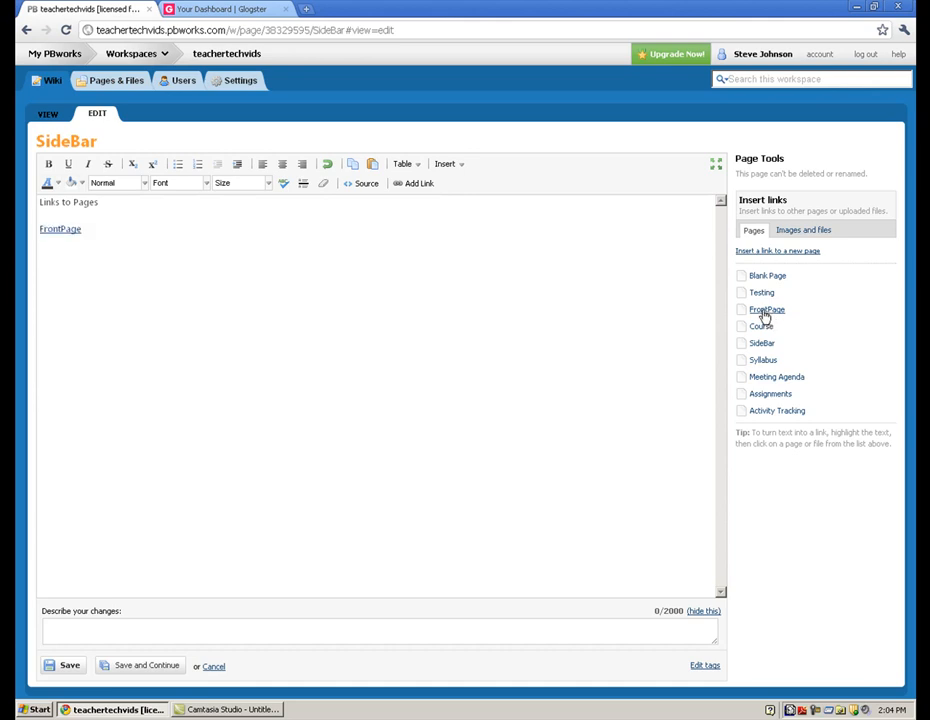
key("Return")
left_click(762, 327)
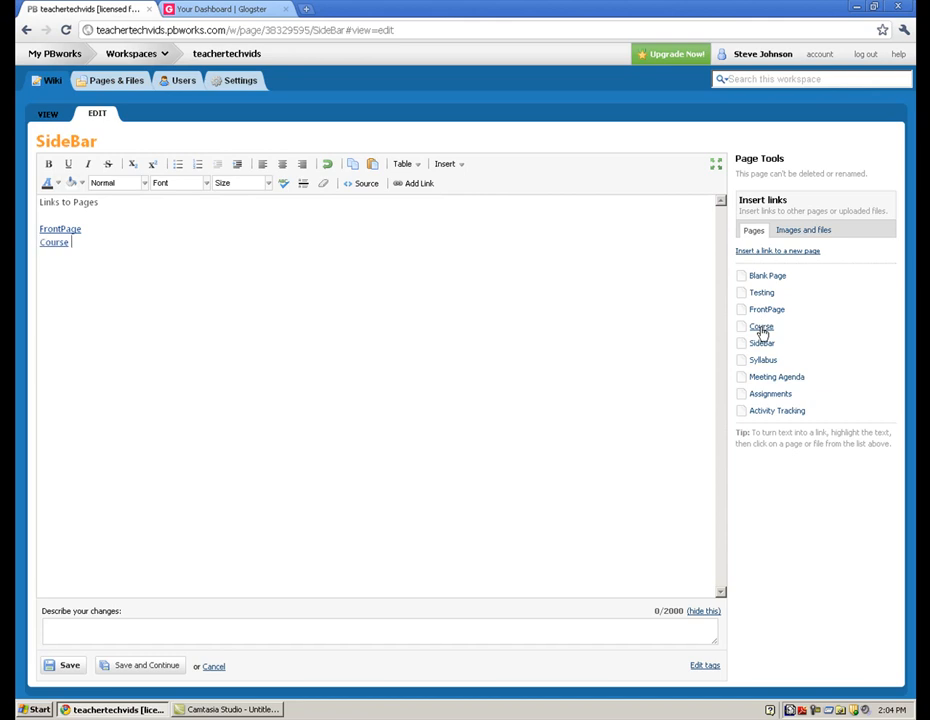
left_click(763, 344)
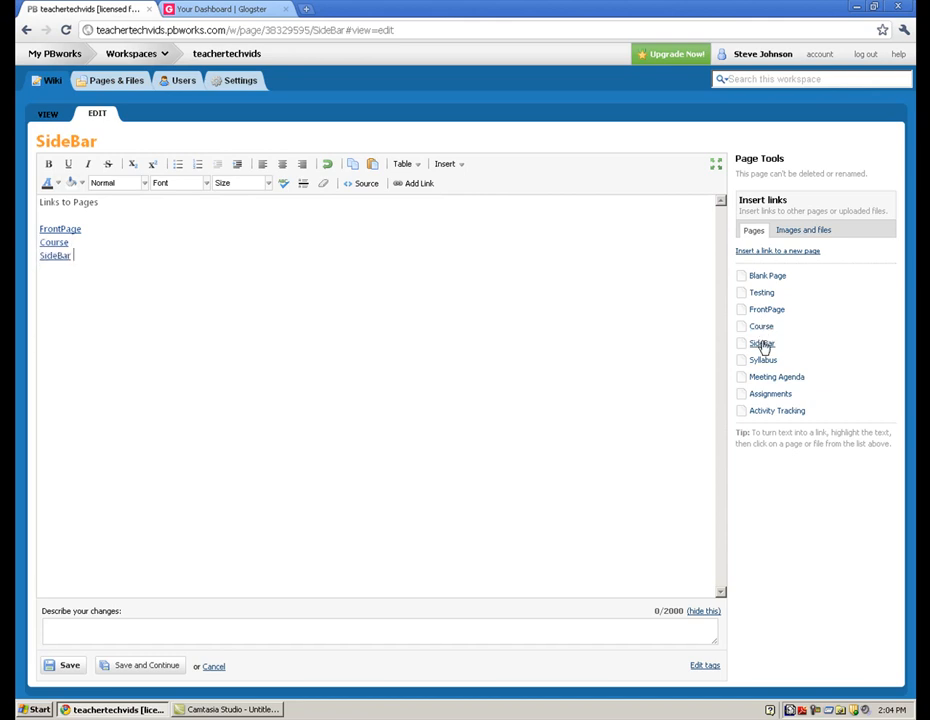
key("Return")
left_click(763, 361)
Insert the uploaded Digital.jpg image into the sidebar page
left_click(812, 232)
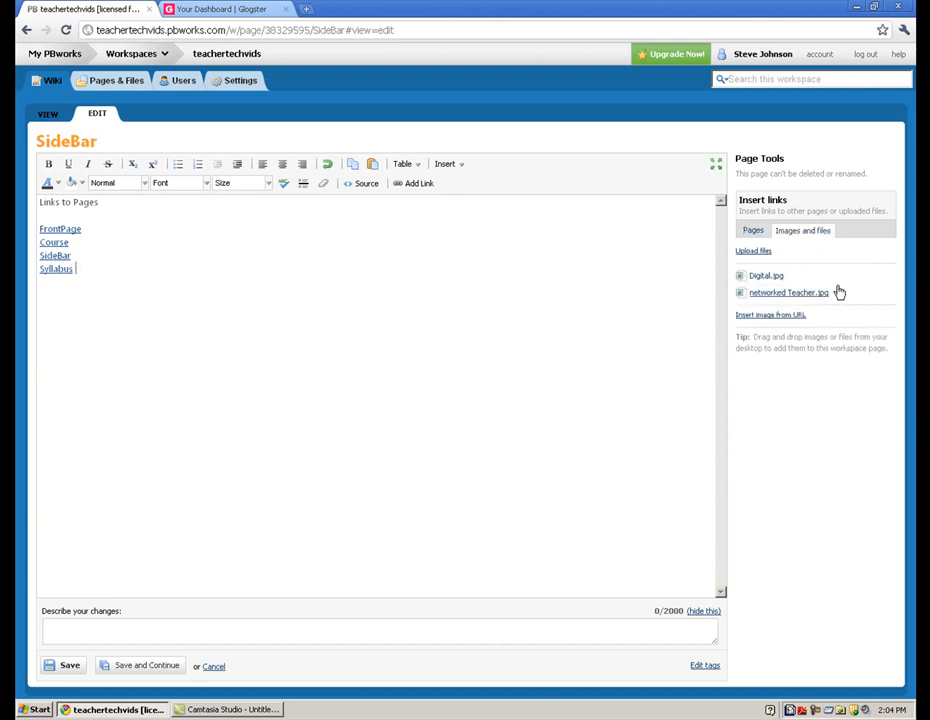
left_click(764, 277)
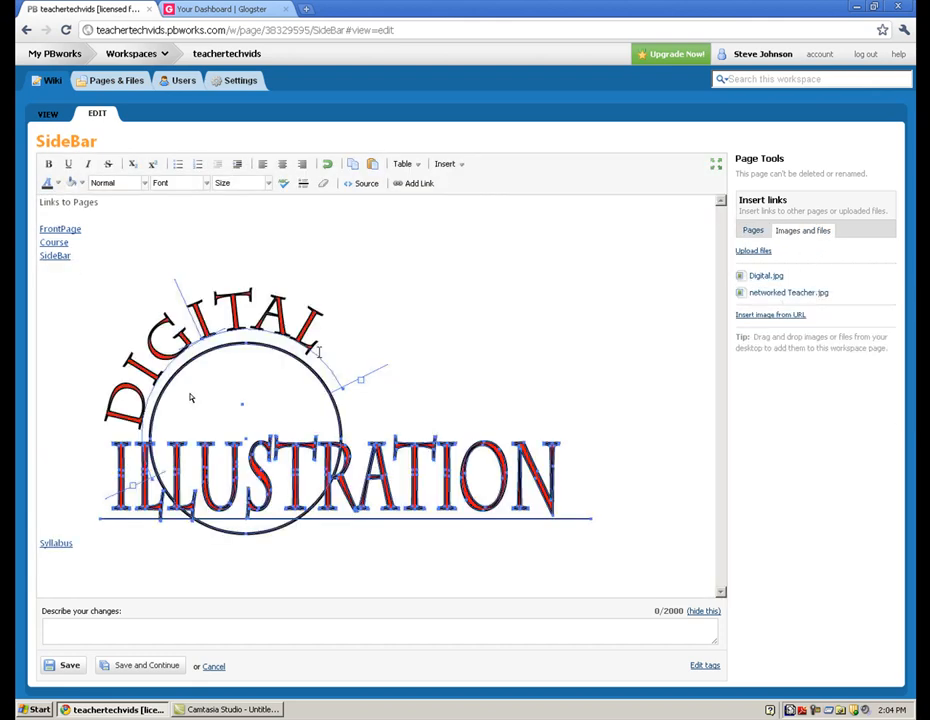
left_click(293, 352)
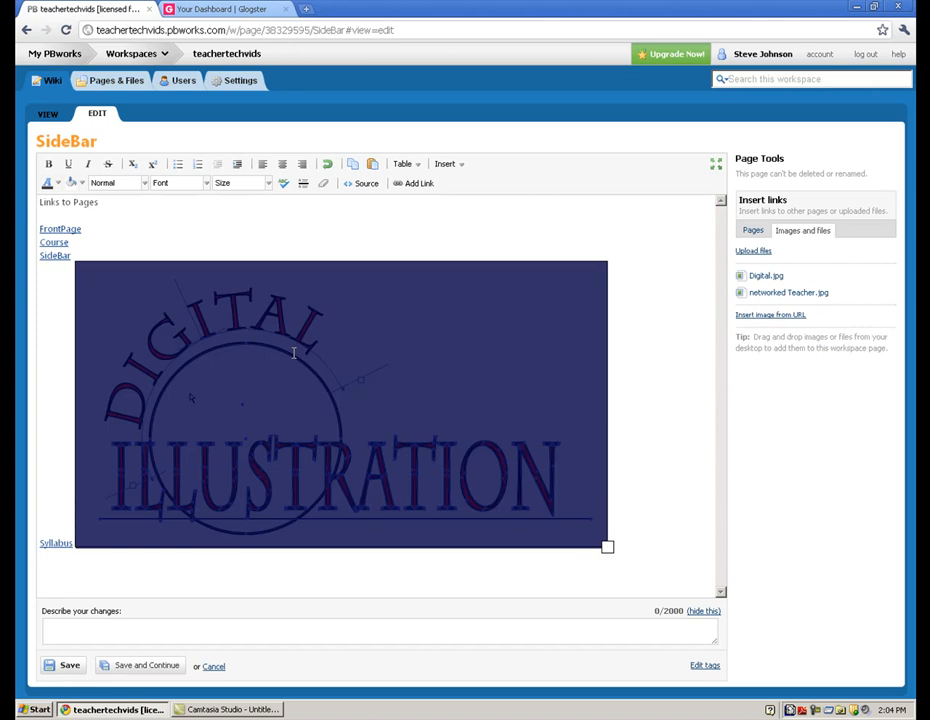
key("Delete")
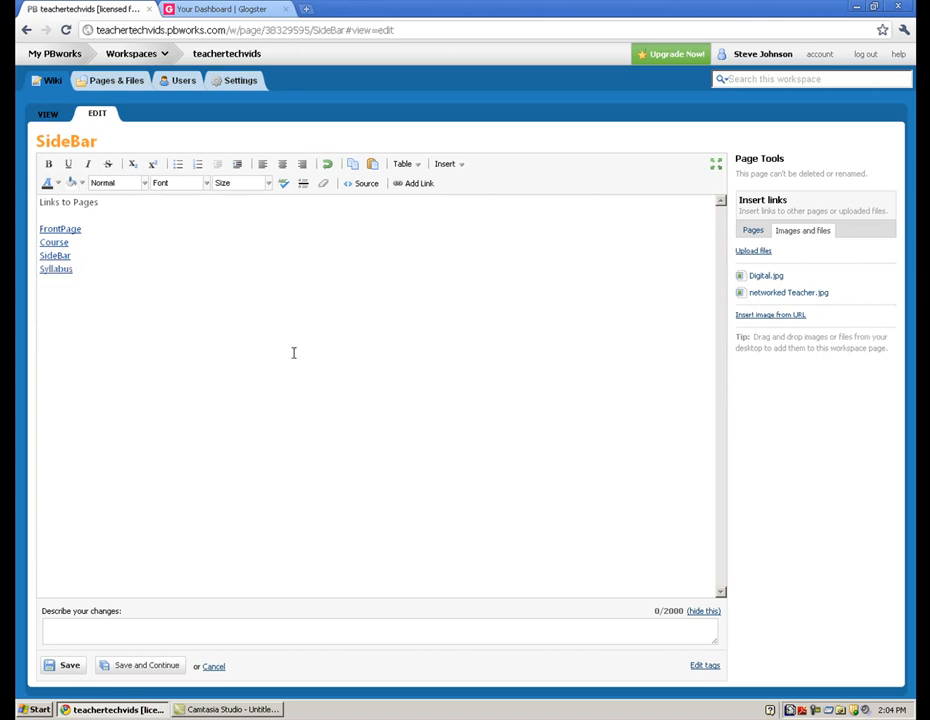
left_click(757, 235)
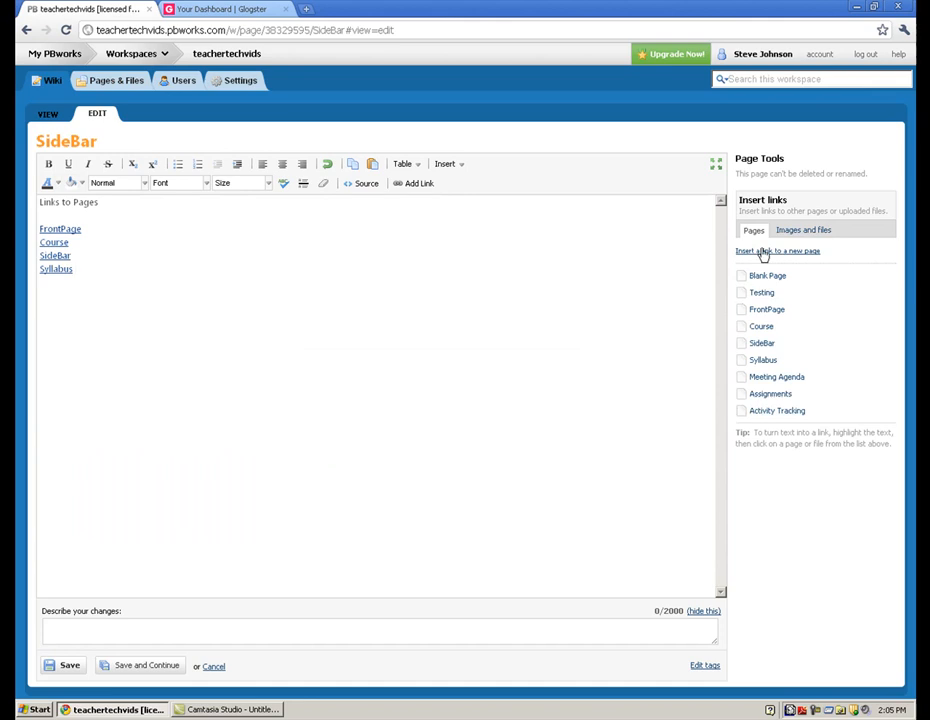
left_click(765, 253)
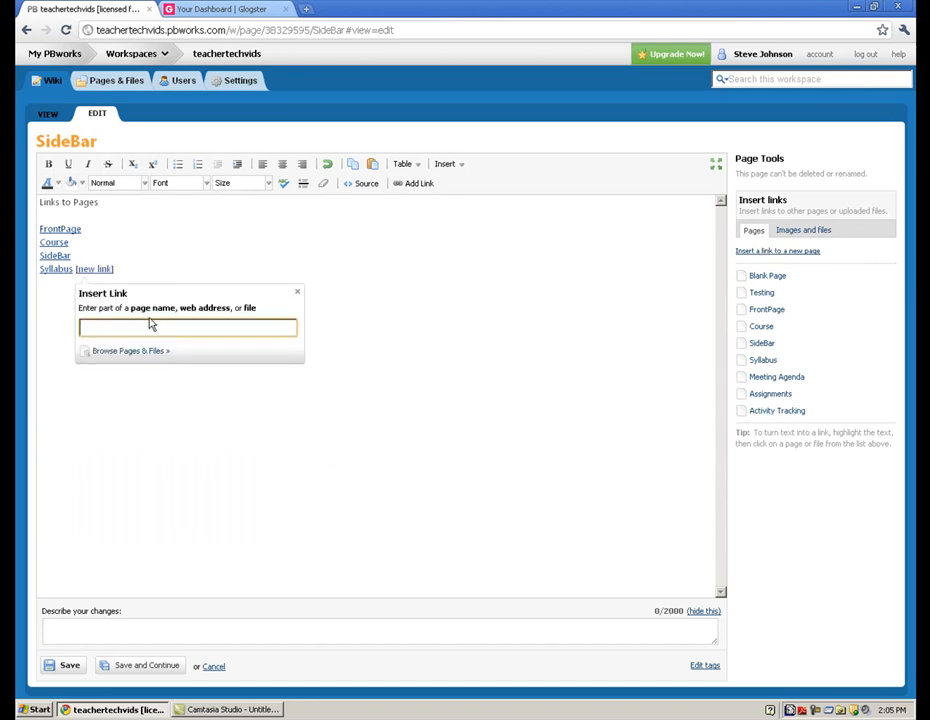
type("http://")
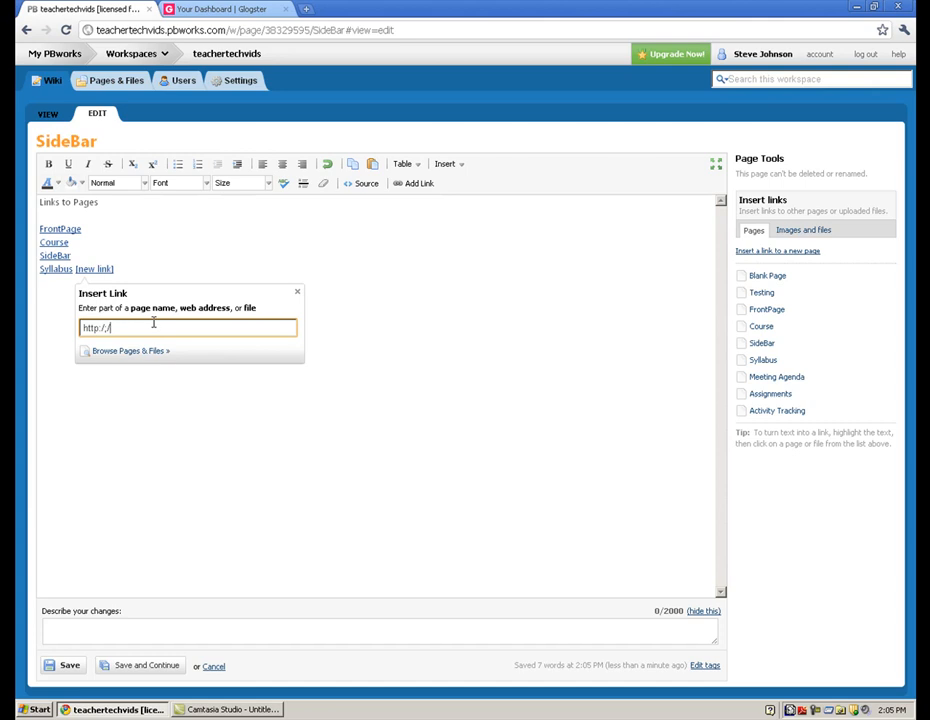
key("BackSpace")
type("edu.")
type("glogster.com")
key("Return")
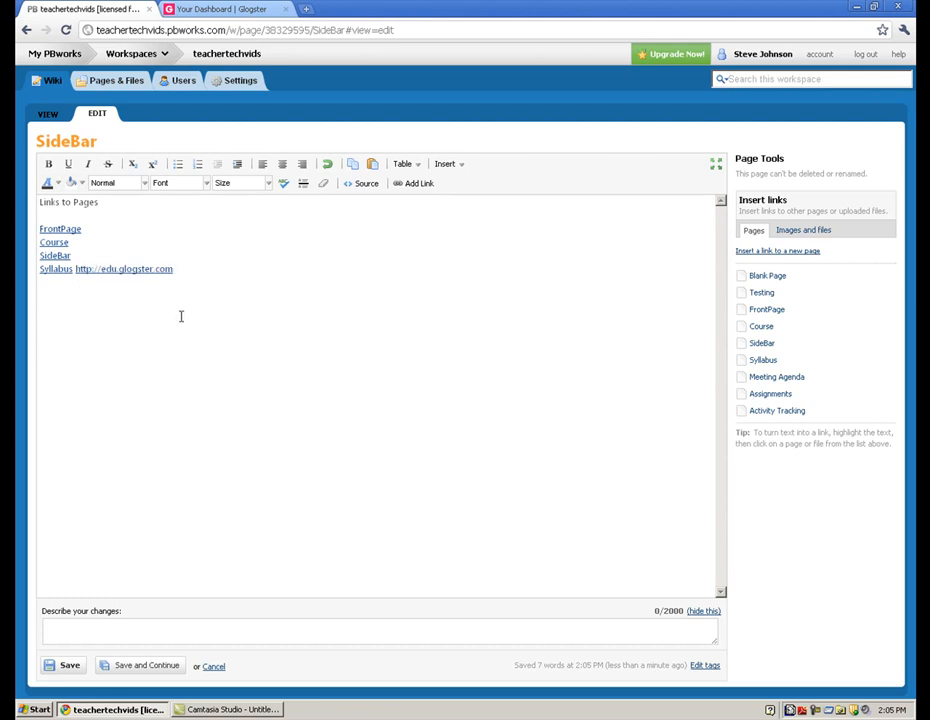
left_click(75, 269)
key("Return")
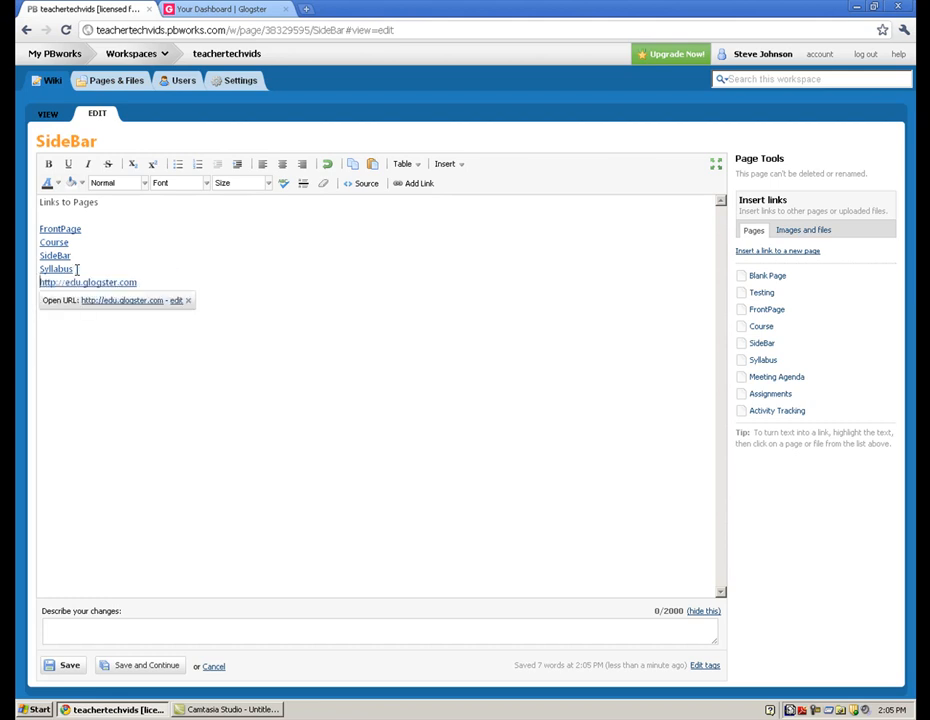
left_click(161, 446)
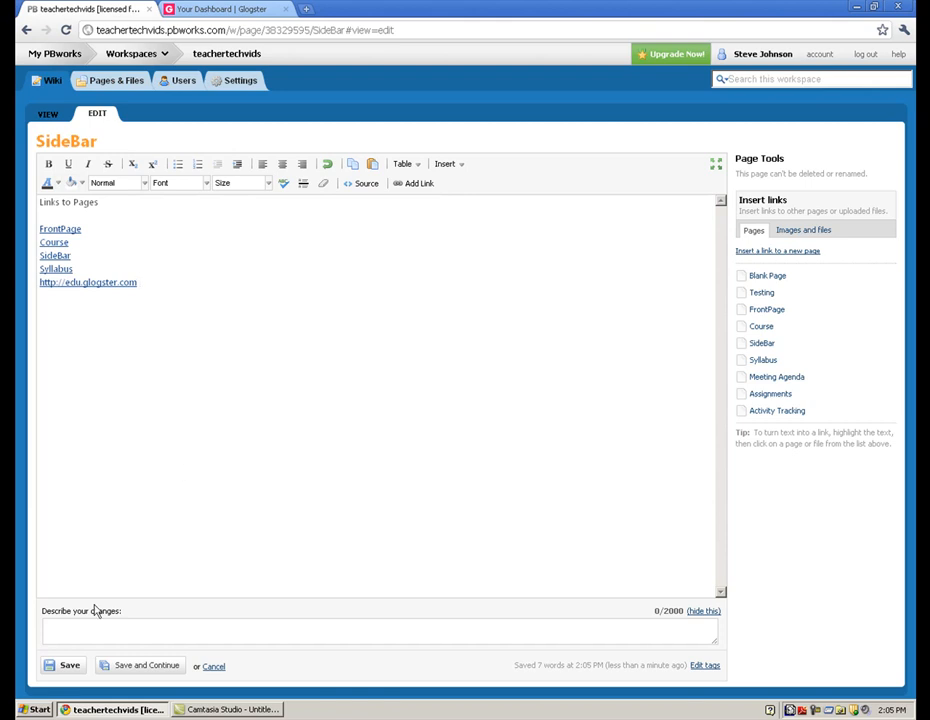
left_click(70, 666)
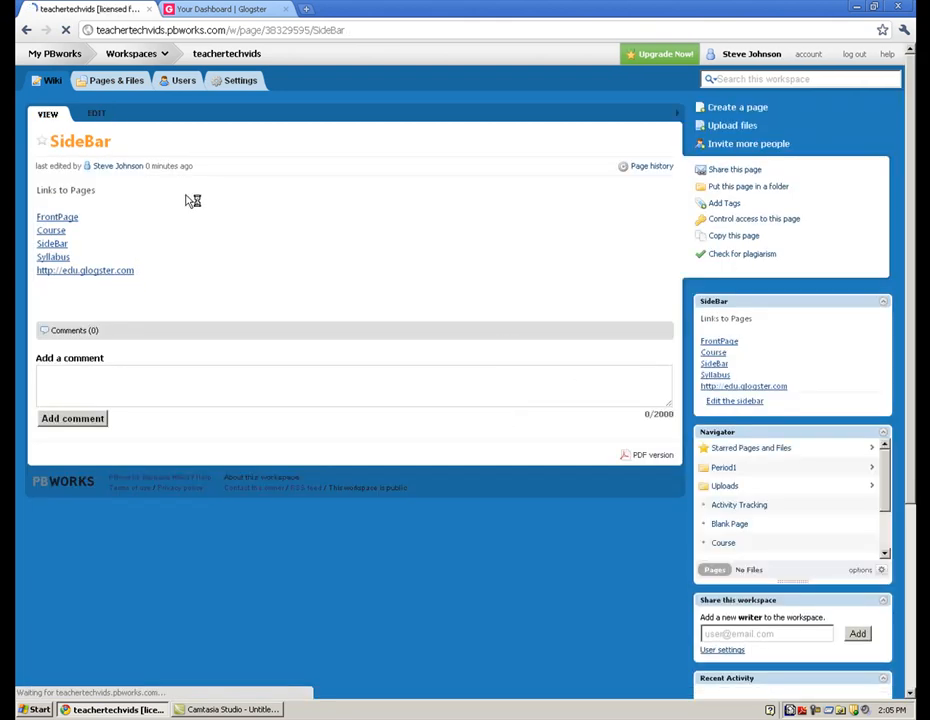
Test the sidebar links by viewing the Course, Syllabus and FrontPage pages
left_click(52, 84)
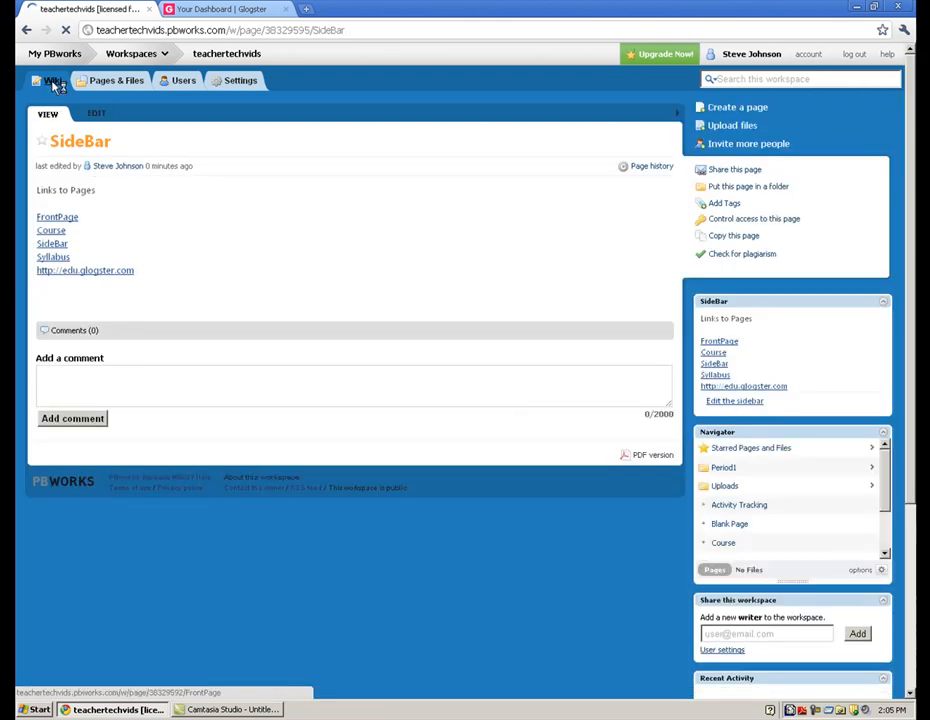
left_click(713, 353)
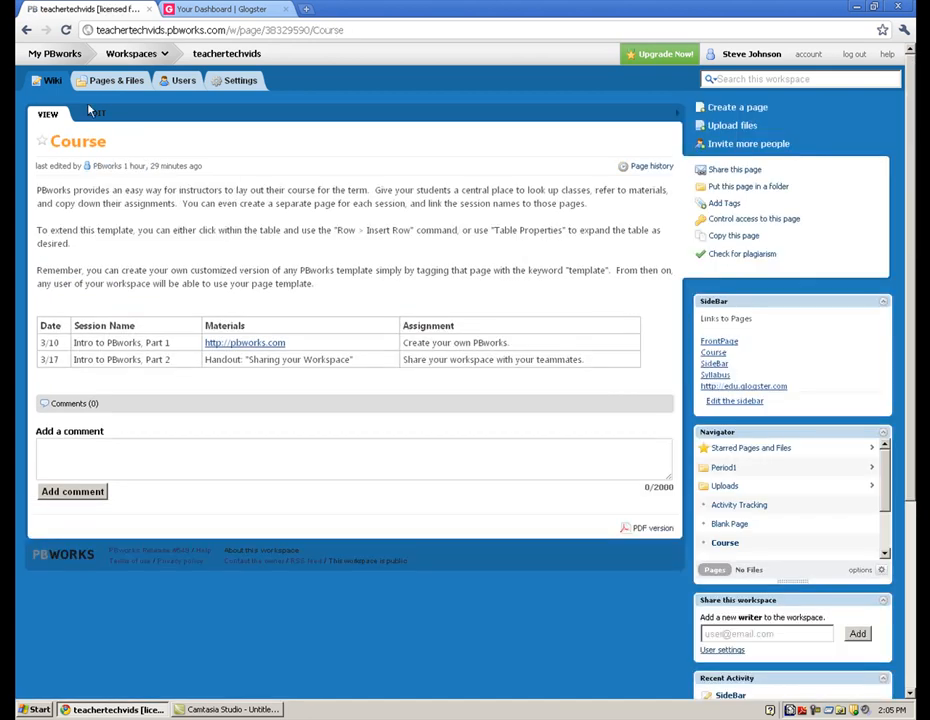
left_click(714, 376)
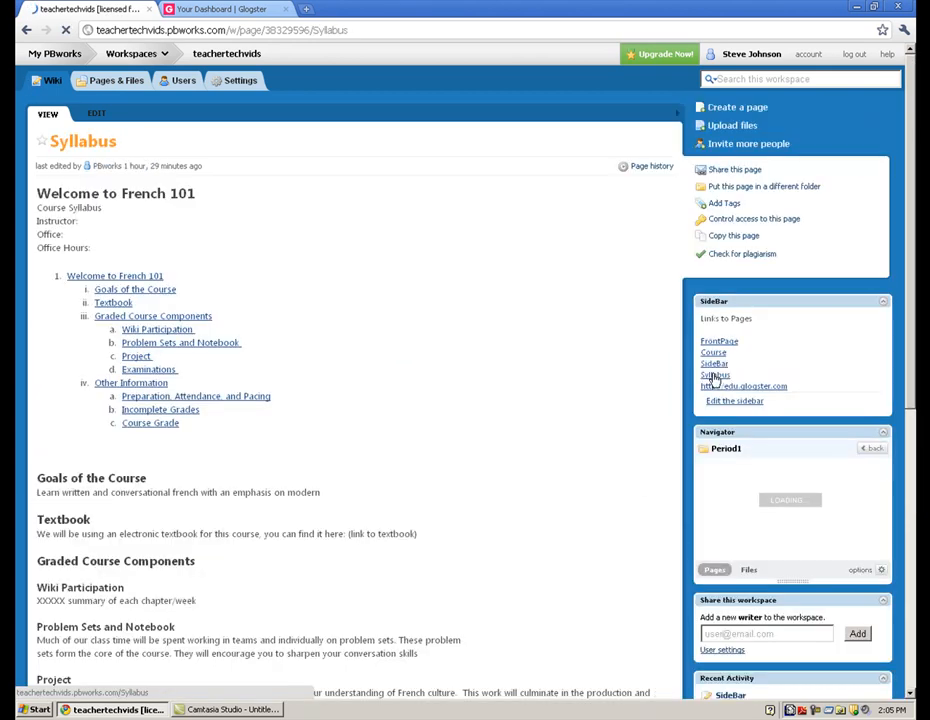
left_click(716, 343)
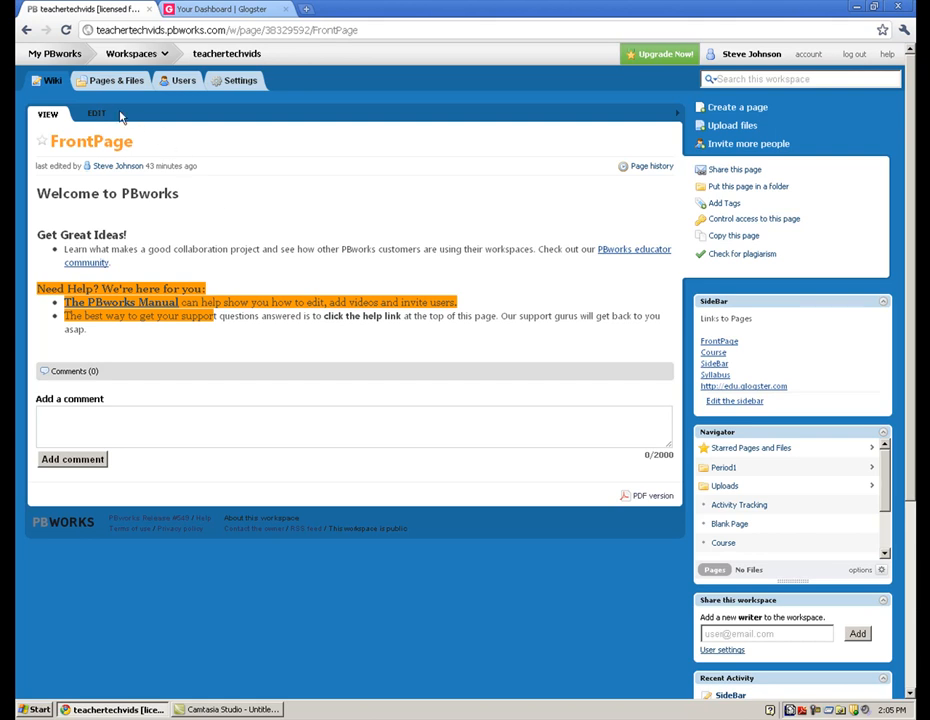
Examine the FrontPage's revision history and its March 28, 2011 1:05:02 pm version, and return to the current page
left_click(650, 169)
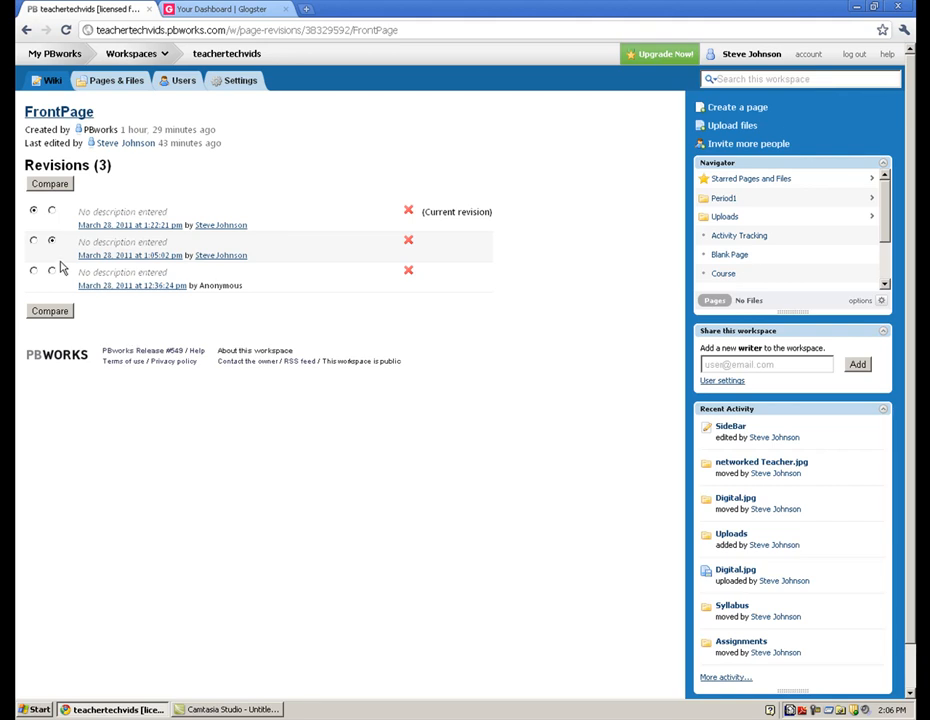
left_click(147, 256)
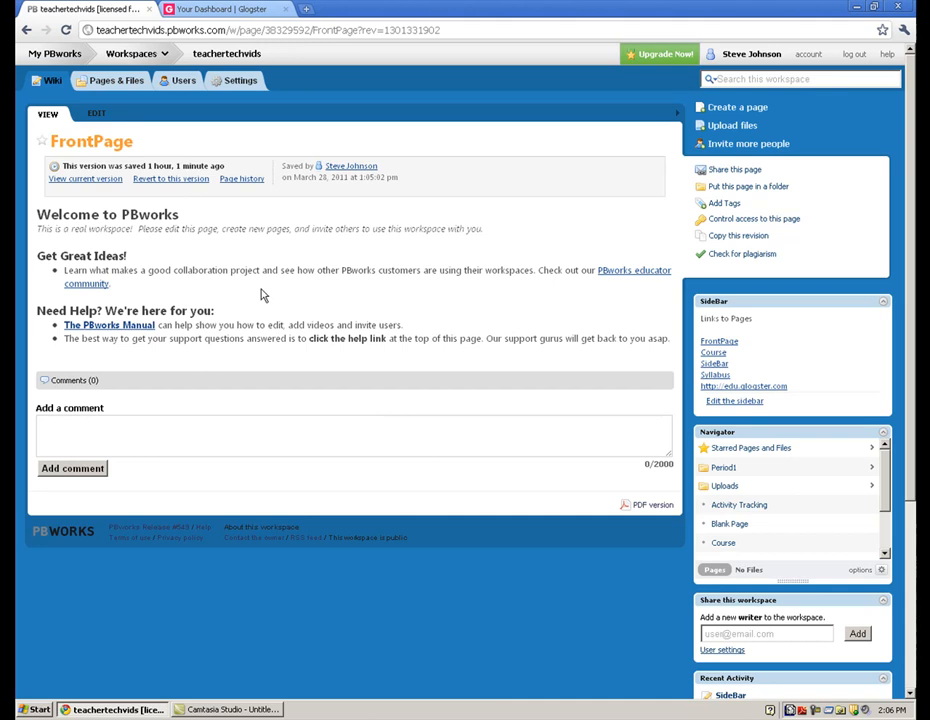
left_click(240, 180)
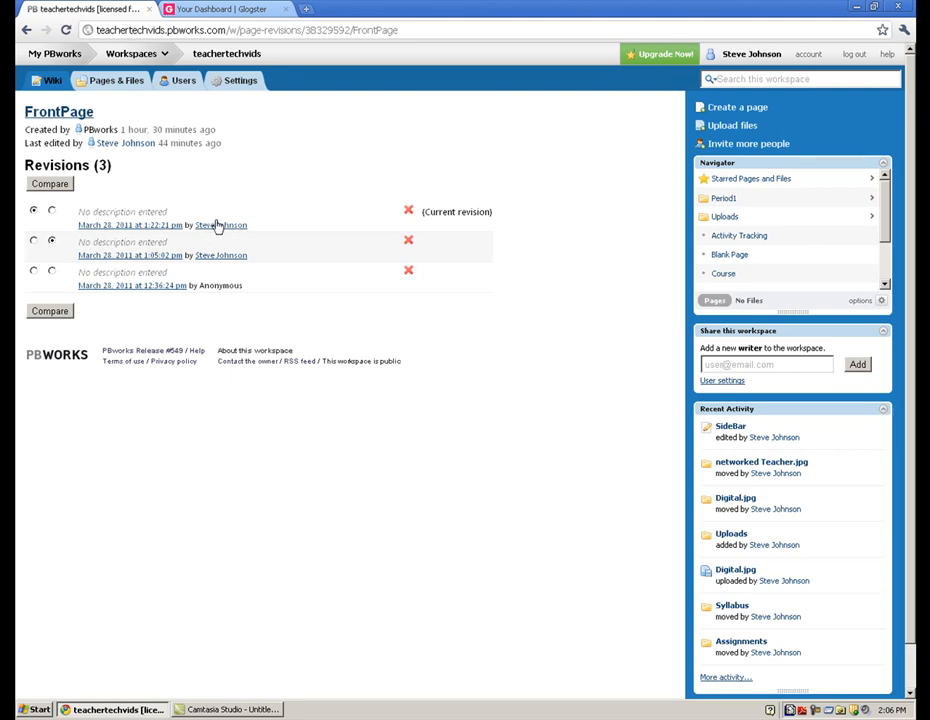
left_click_drag(146, 212, 167, 212)
left_click(140, 211)
left_click(55, 88)
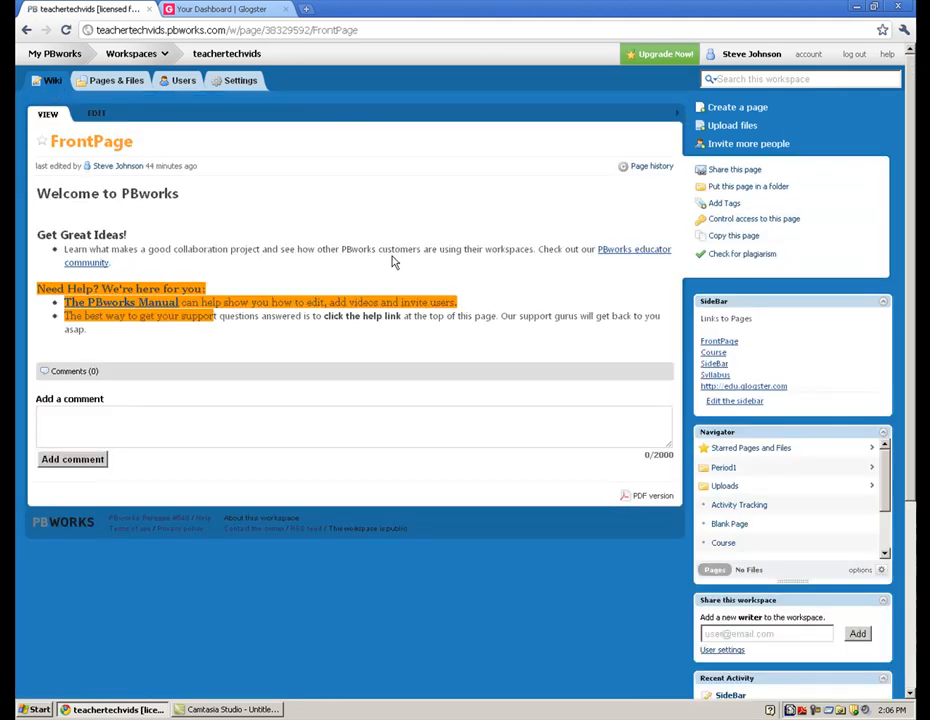
Download the PDF version of the FrontPage, view it in Adobe Acrobat Pro and close it
left_click(652, 497)
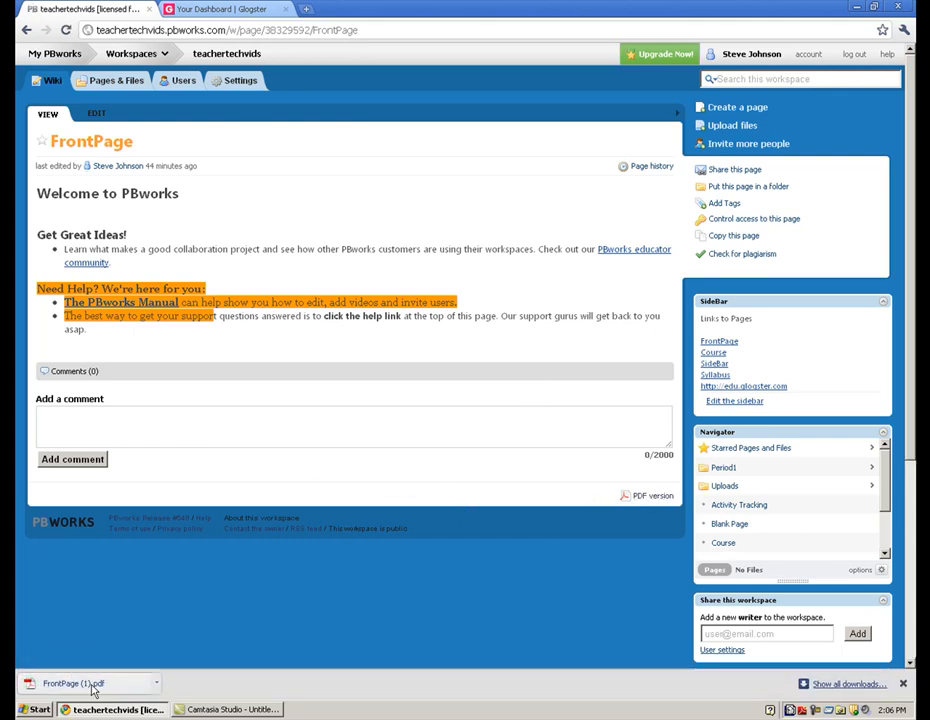
left_click(90, 690)
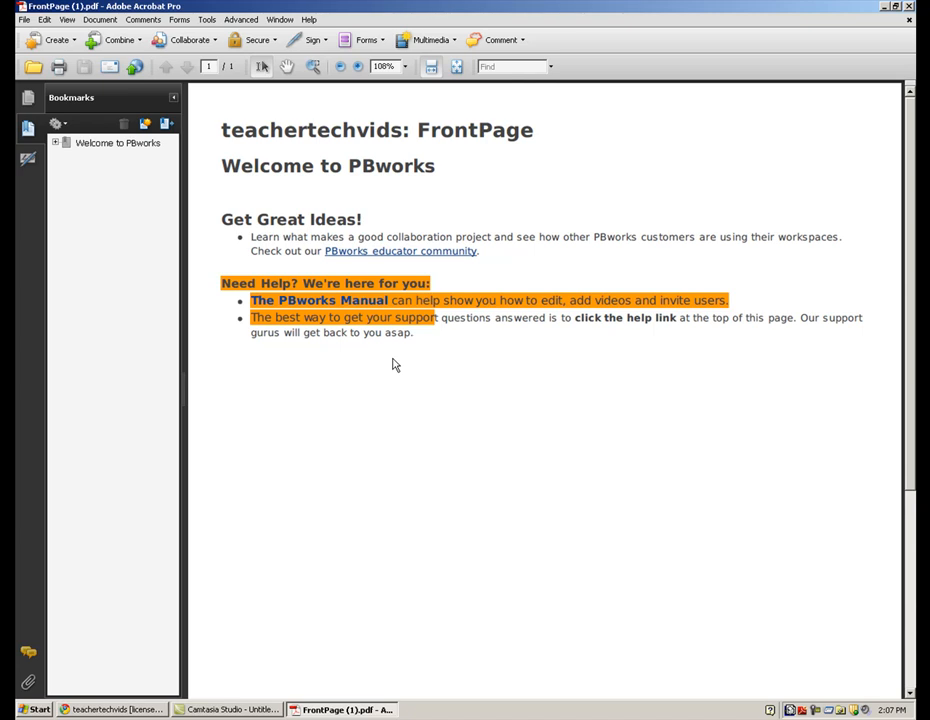
right_click(355, 712)
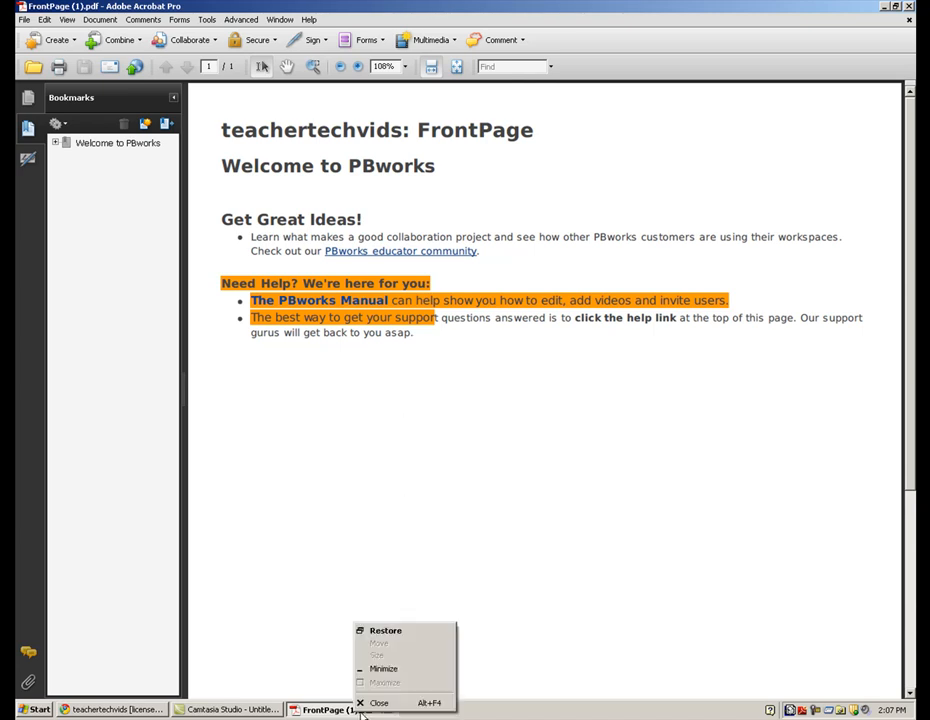
left_click(381, 701)
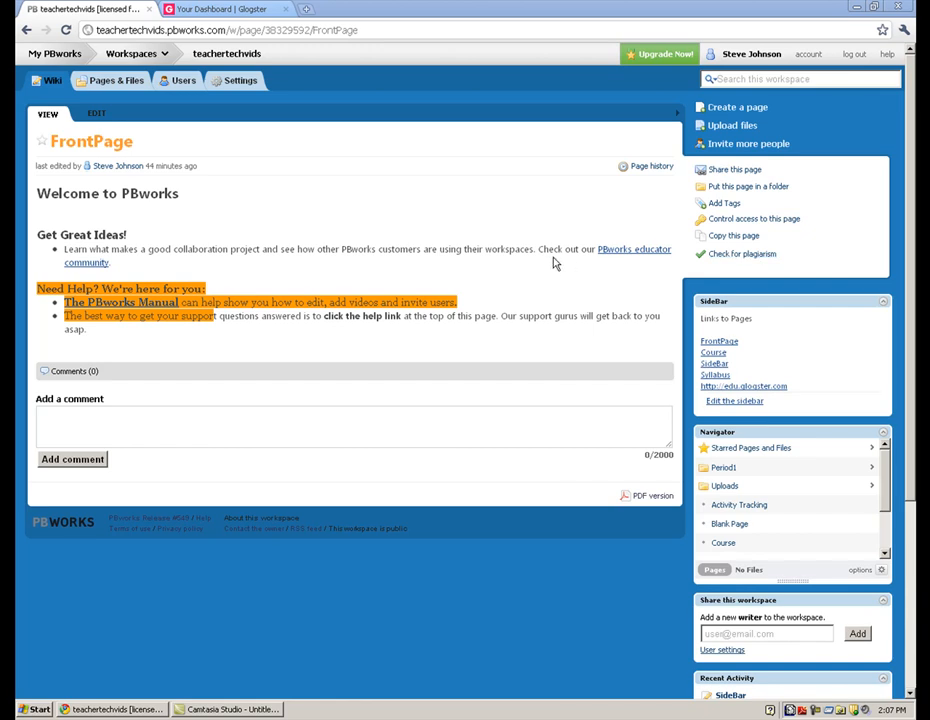
Load the FrontPage into The Plagiarism Checker, review its plagiarism results and return to the workspace page
left_click(743, 256)
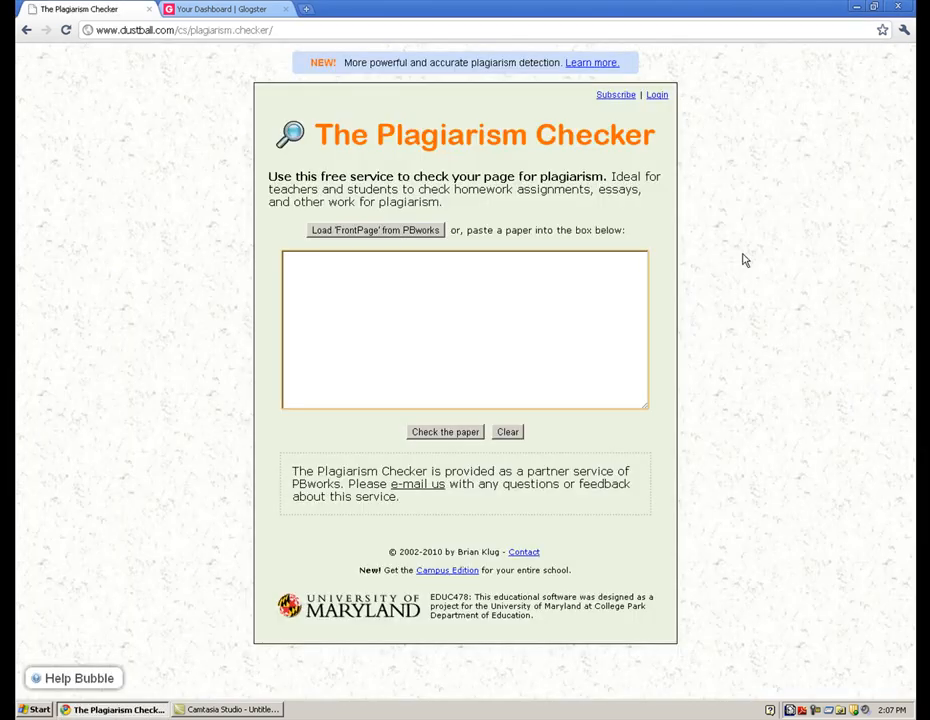
left_click(341, 232)
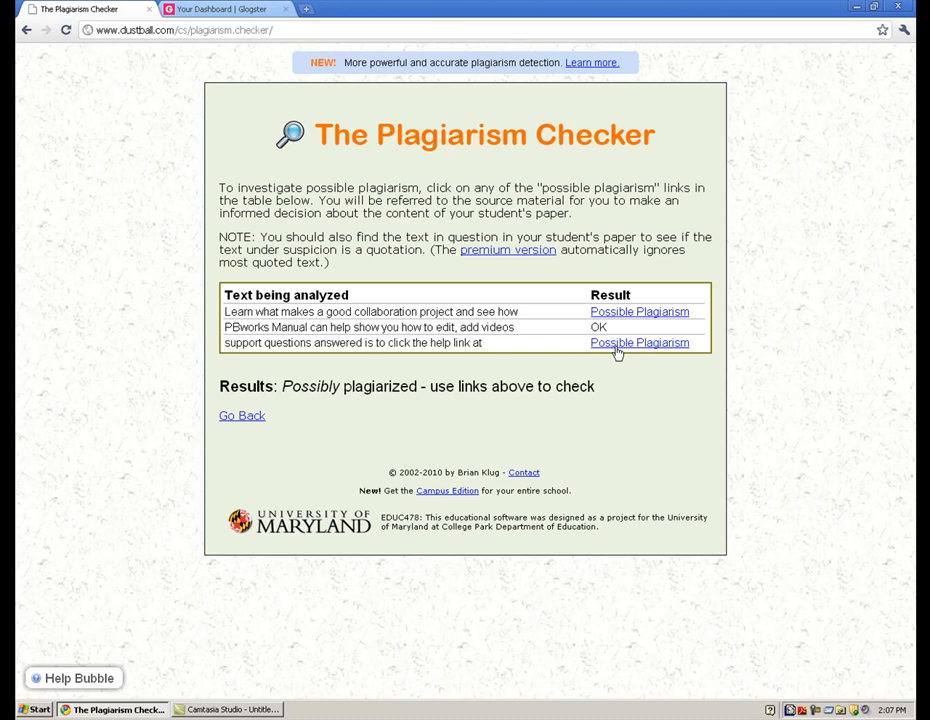
left_click(250, 416)
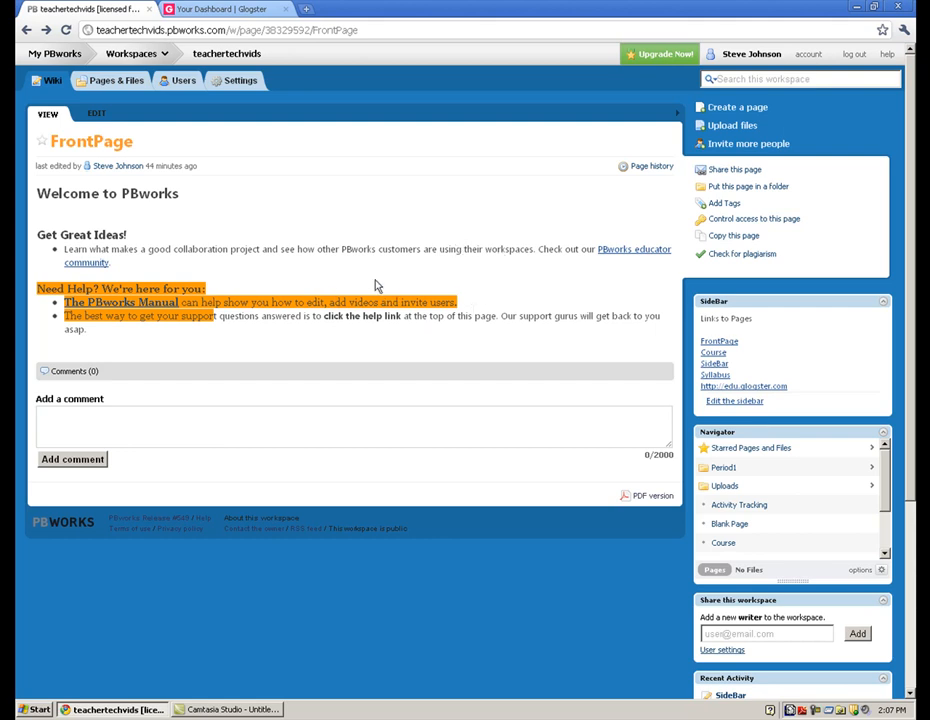
Open the FrontPage for editing, switch to the Glogster dashboard and copy the embed code of the "A Page" glog
left_click(96, 114)
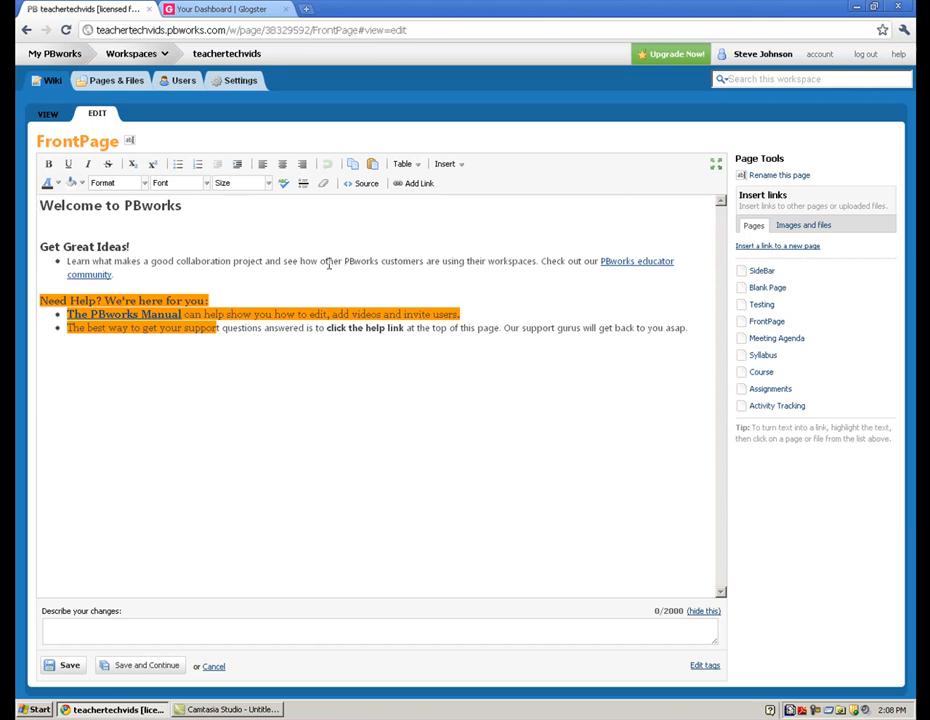
left_click(164, 9)
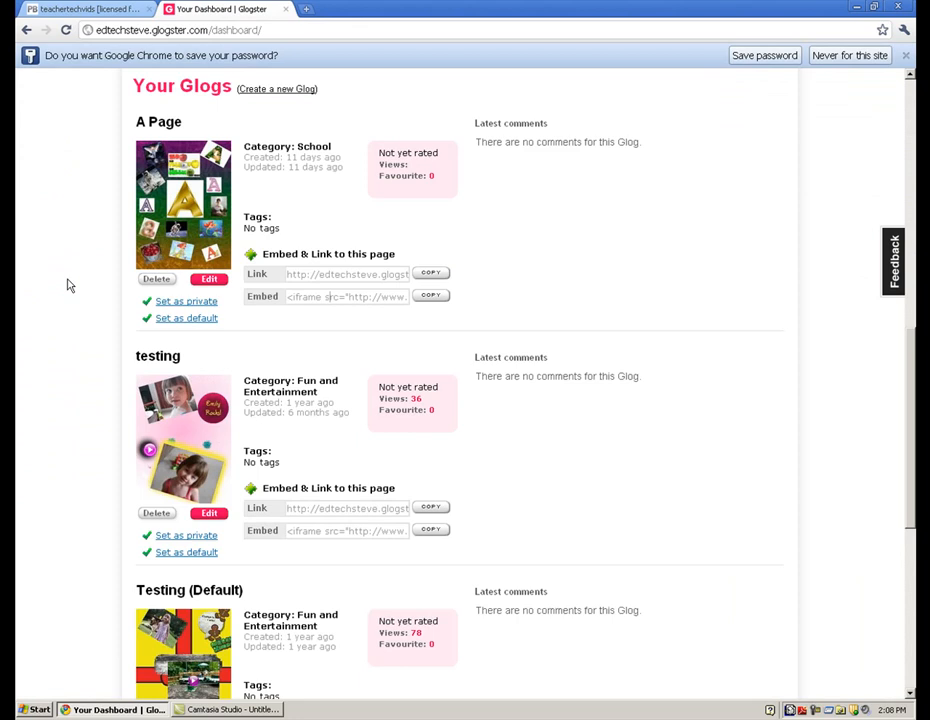
scroll(62, 377, "up", 4)
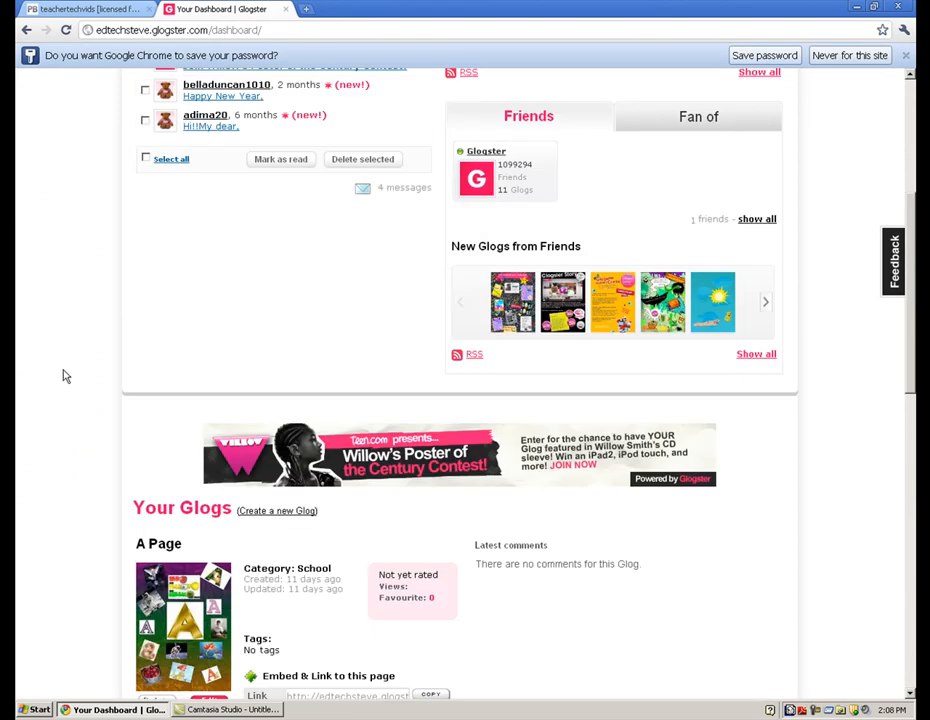
scroll(62, 377, "down", 3)
scroll(62, 376, "down", 8)
scroll(62, 376, "up", 13)
scroll(62, 376, "down", 2)
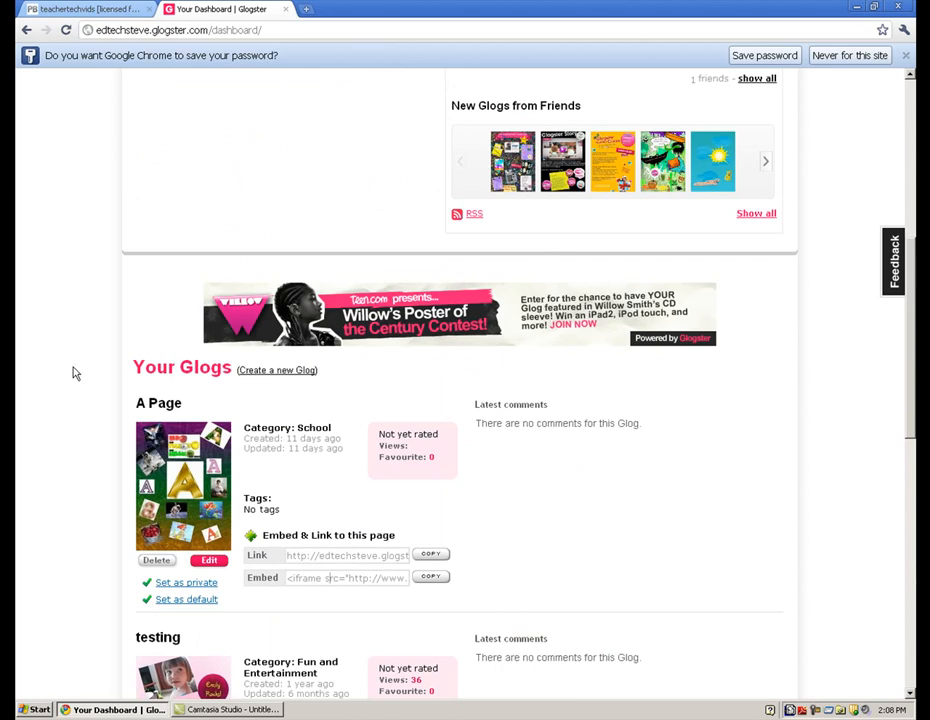
scroll(352, 565, "down", 1)
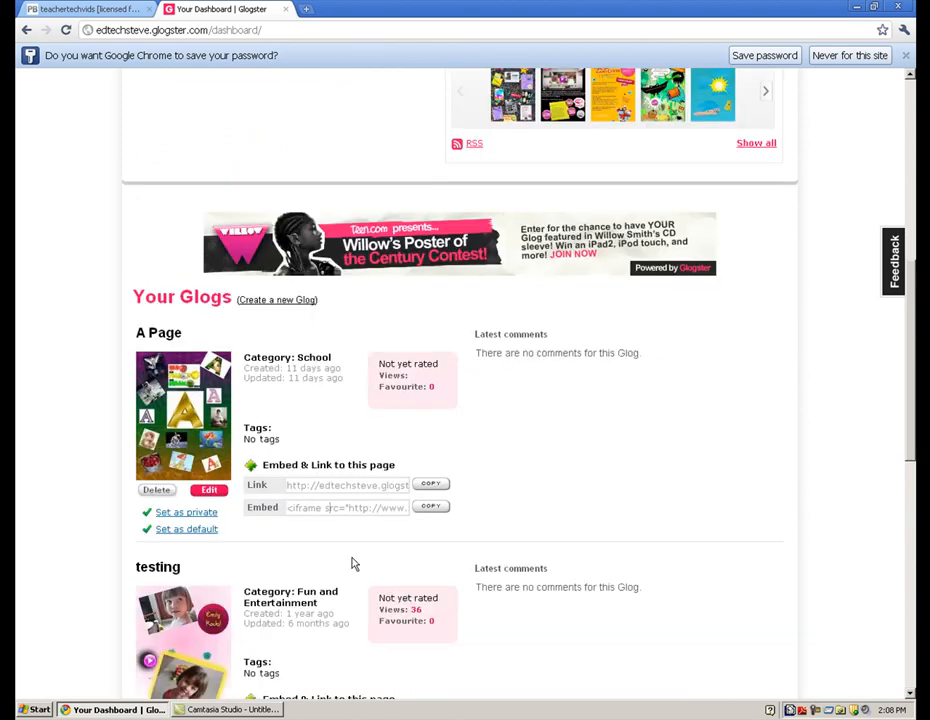
scroll(352, 565, "down", 1)
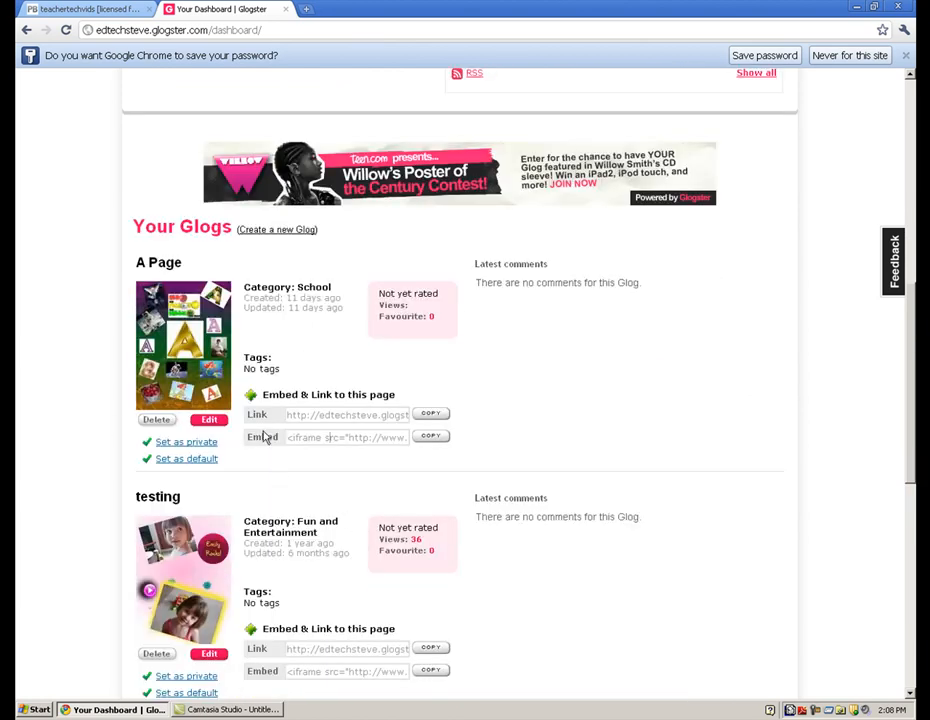
left_click_drag(289, 438, 318, 438)
left_click(348, 438)
Return to the FrontPage editor, insert the copied Glogster iframe code as an HTML/JavaScript plugin before the "Welcome to PBworks" heading, and save the page
left_click(65, 8)
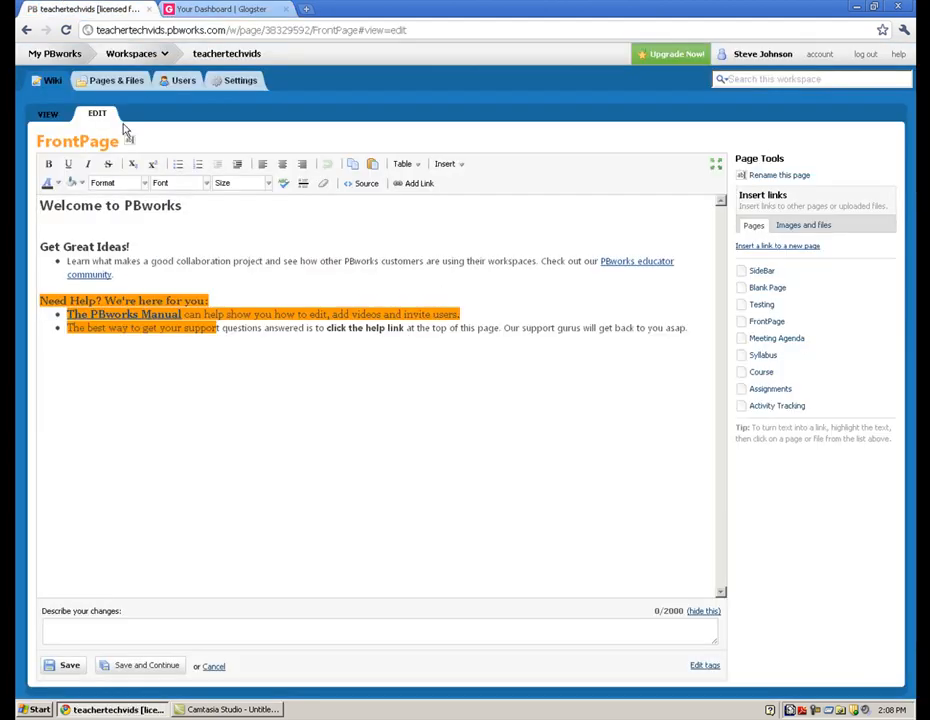
left_click(459, 168)
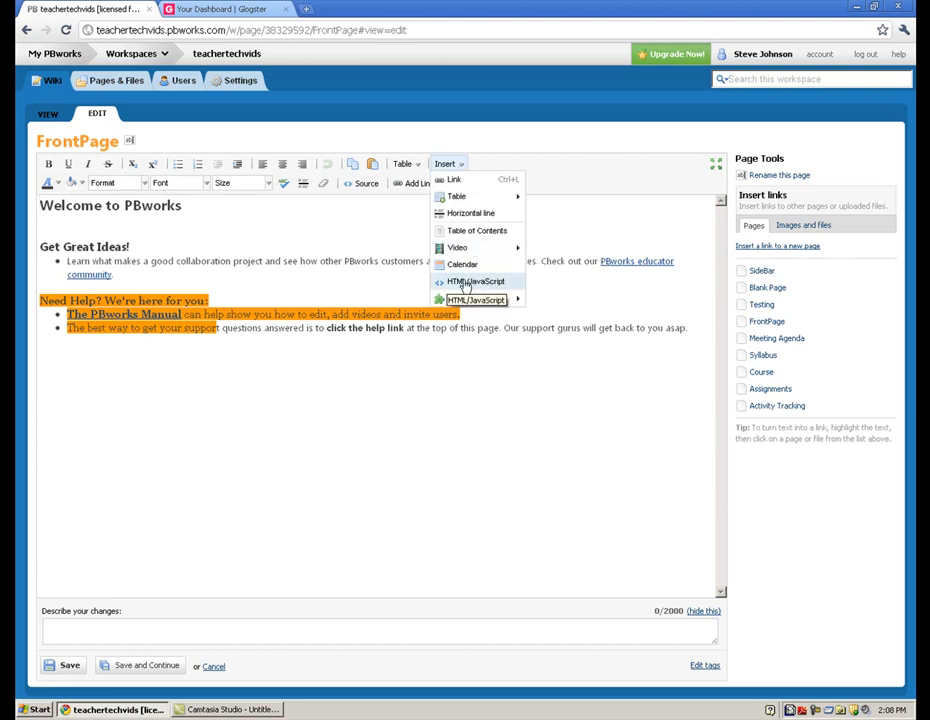
left_click(446, 283)
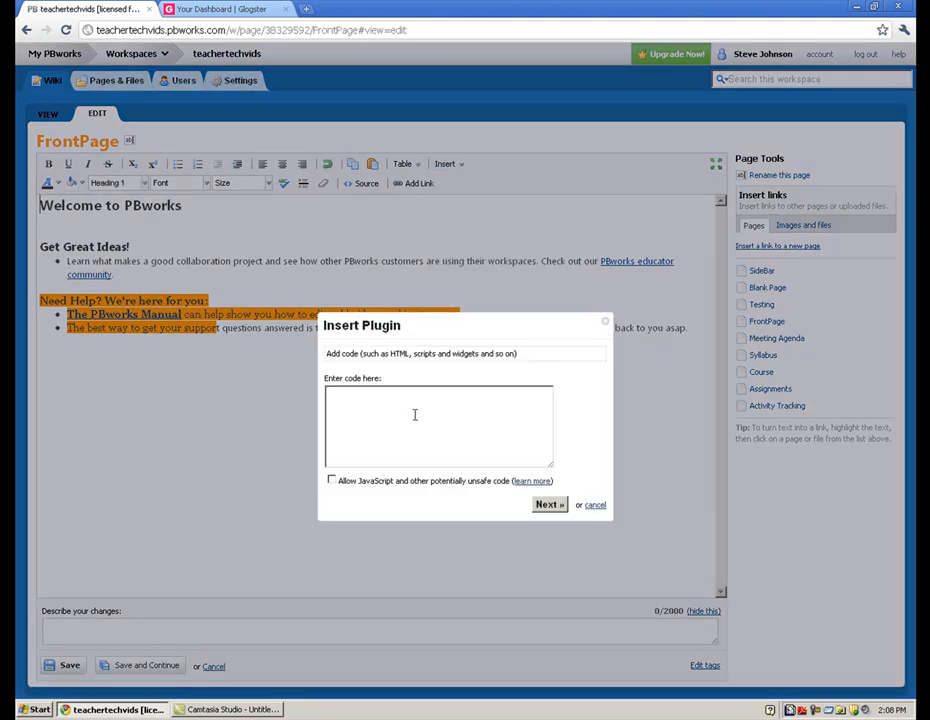
left_click(338, 402)
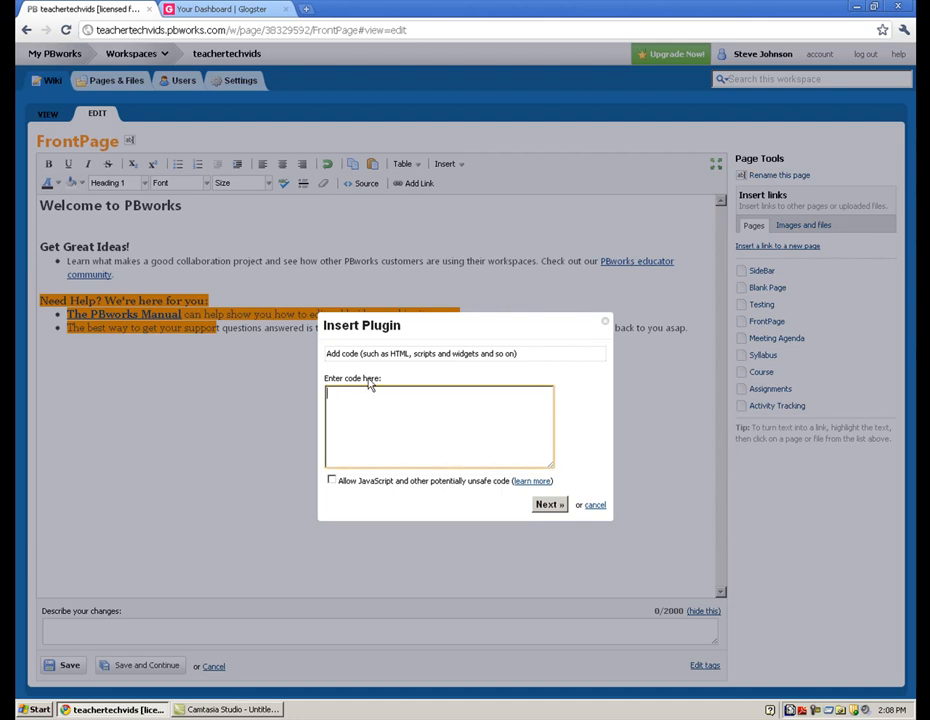
right_click(333, 398)
left_click(377, 460)
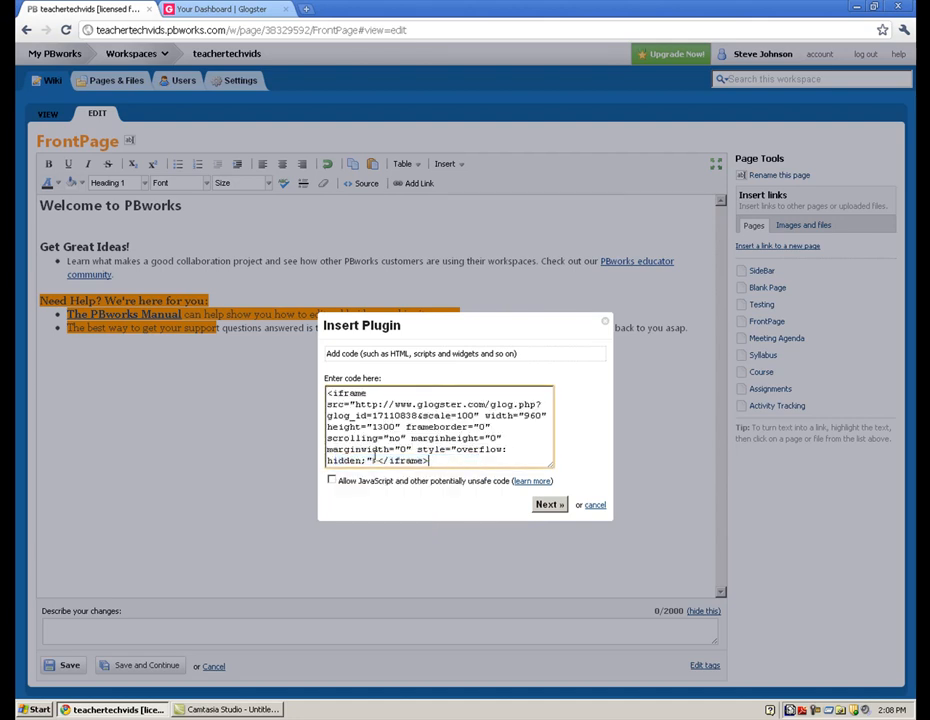
left_click(547, 507)
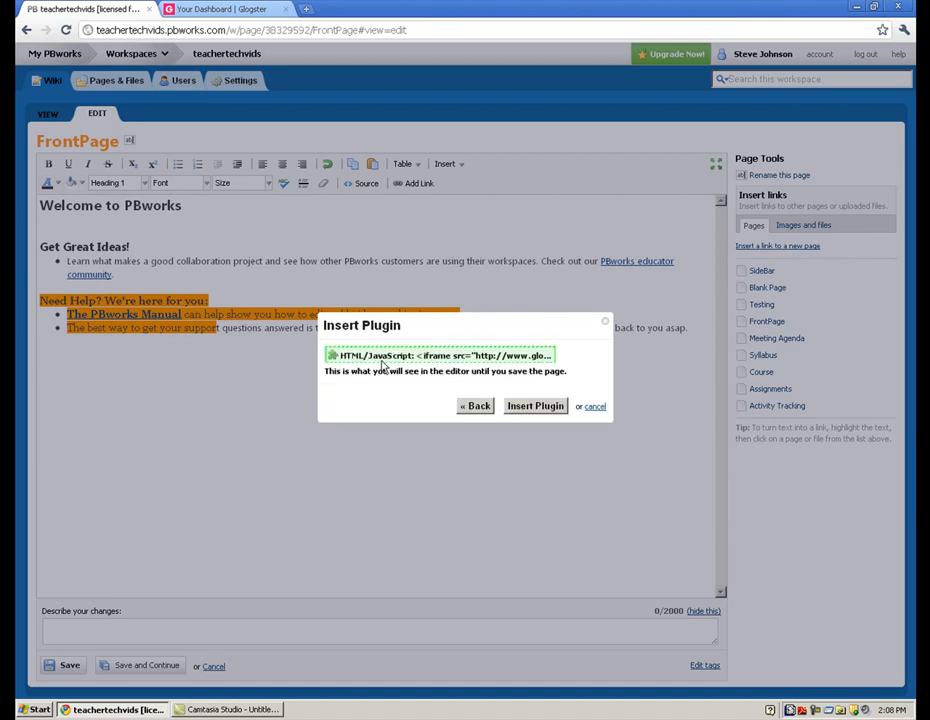
left_click(535, 406)
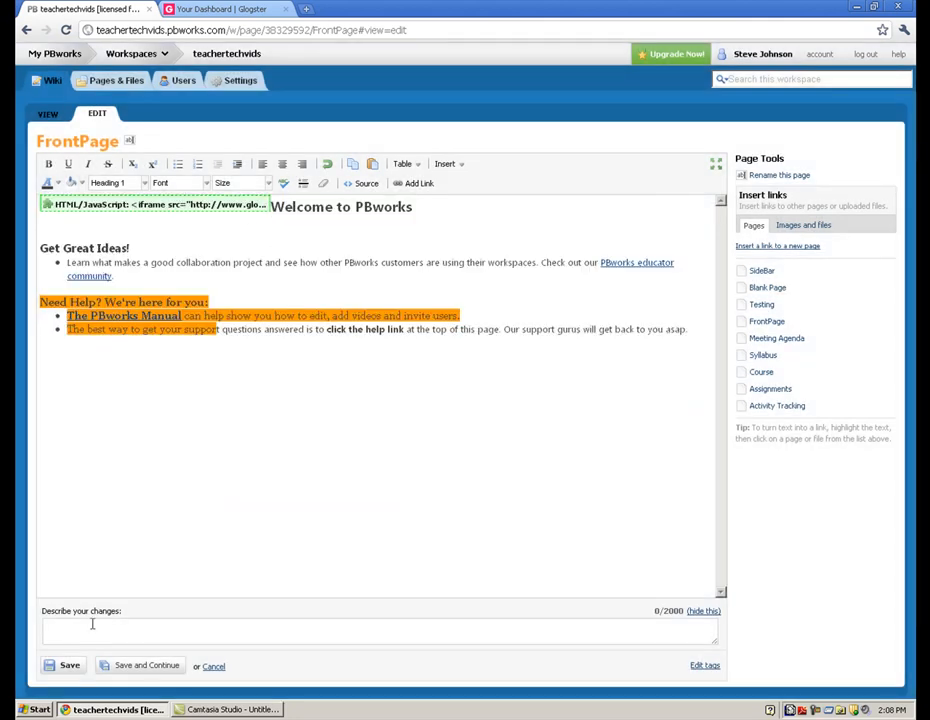
left_click(69, 667)
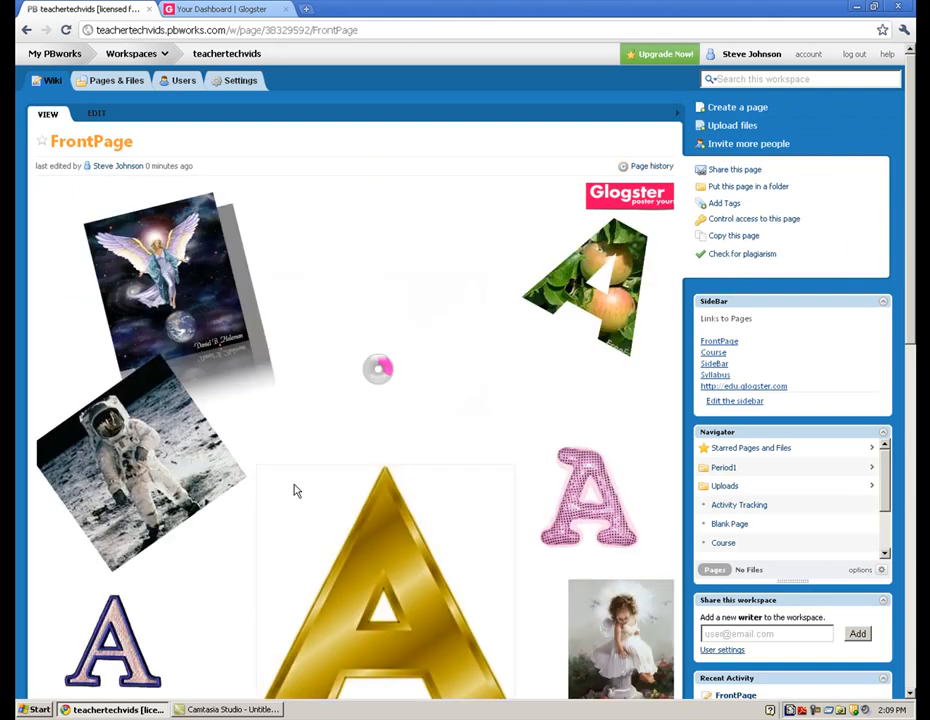
Review the embedded glog on the saved FrontPage, reopen the page for editing and delete the HTML/JavaScript plugin before the heading
scroll(222, 570, "down", 8)
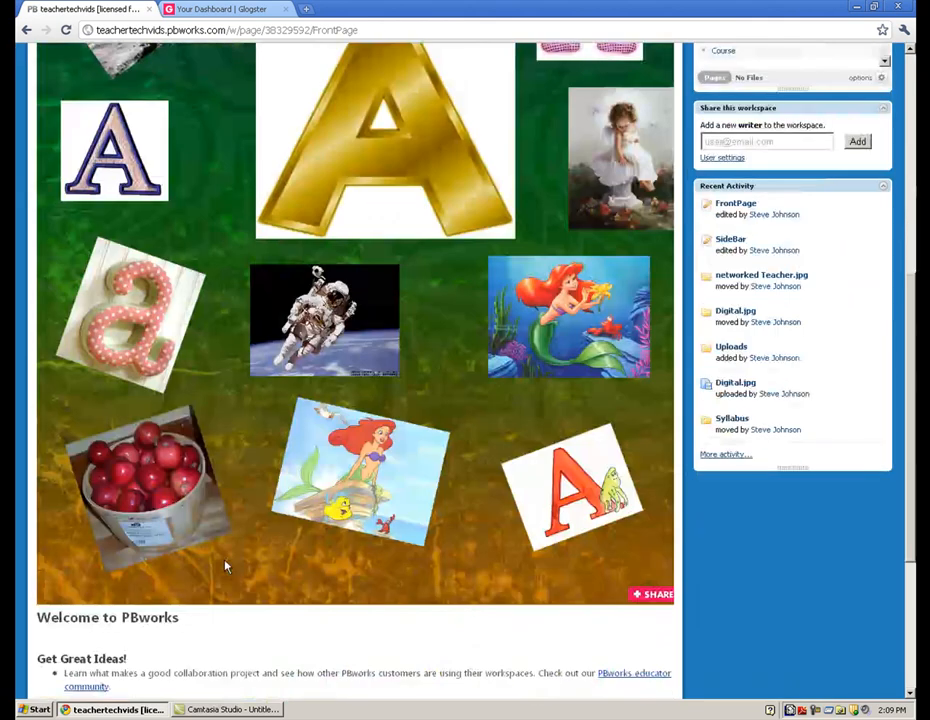
scroll(226, 567, "up", 4)
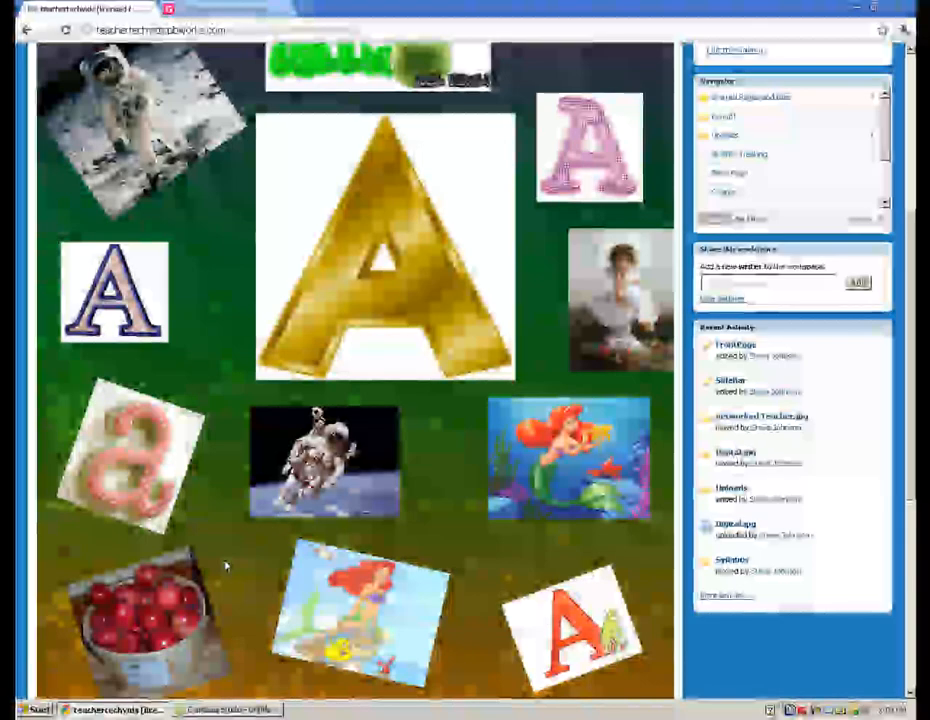
scroll(225, 567, "down", 5)
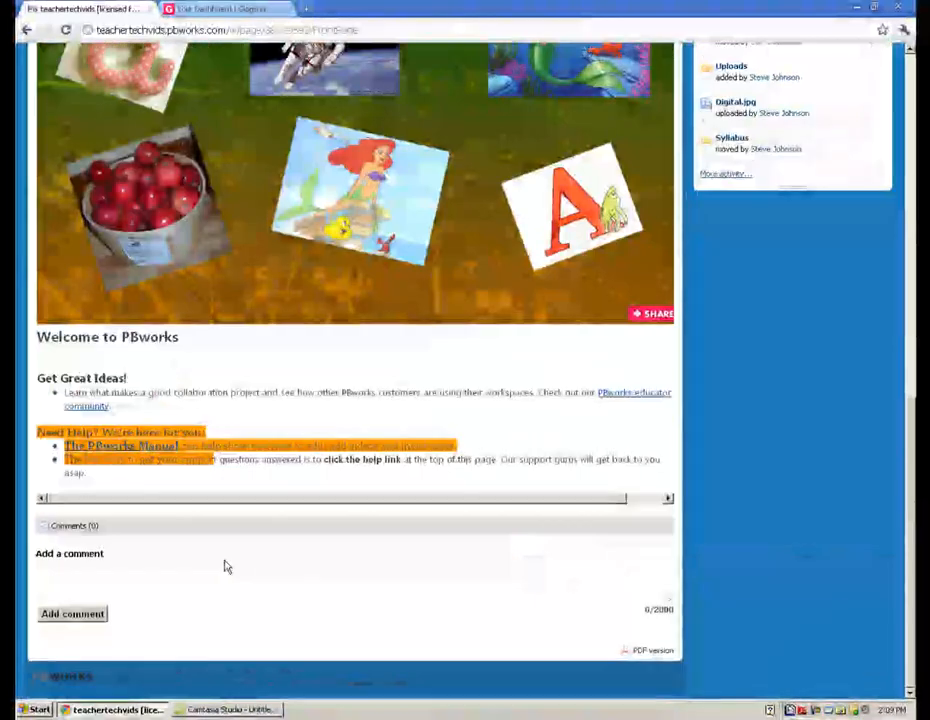
scroll(227, 567, "up", 5)
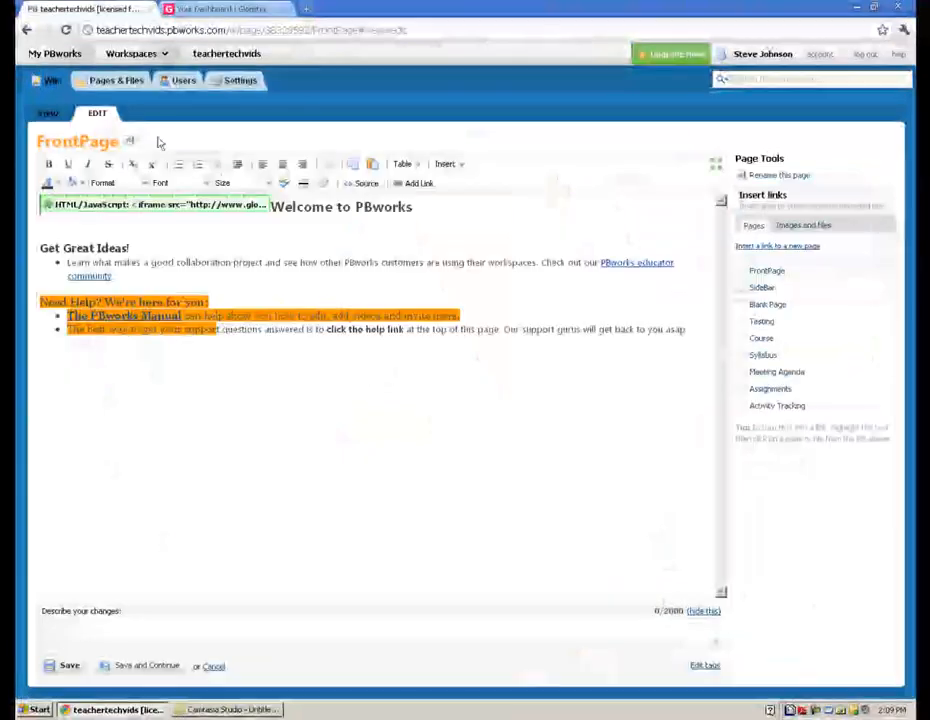
key("BackSpace")
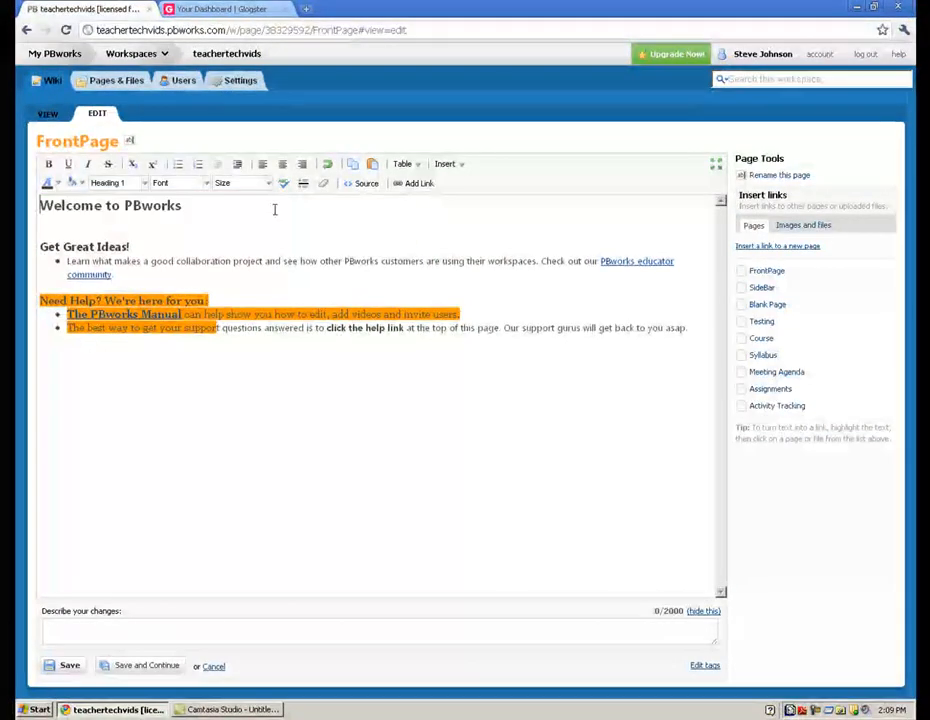